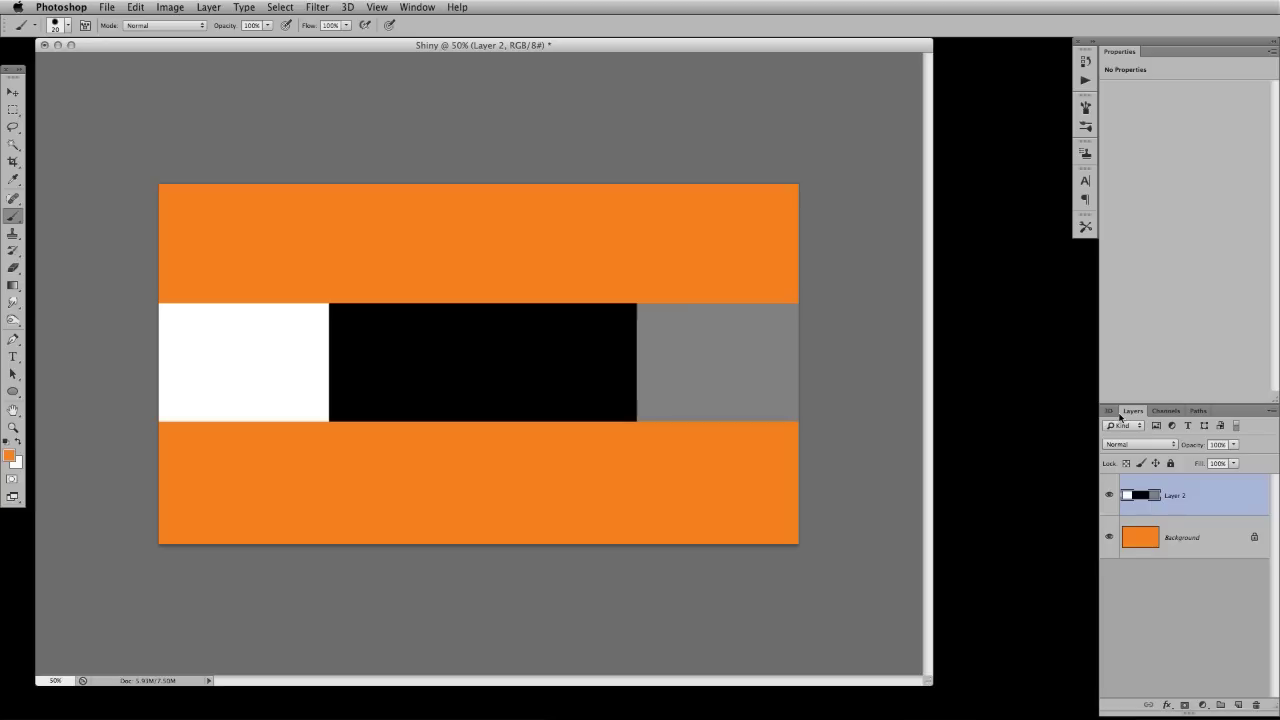
# Step: Switch Layer 2's blending mode to Multiply, hiding its white band and darkening the grey to brown
pyautogui.click(1150, 446)
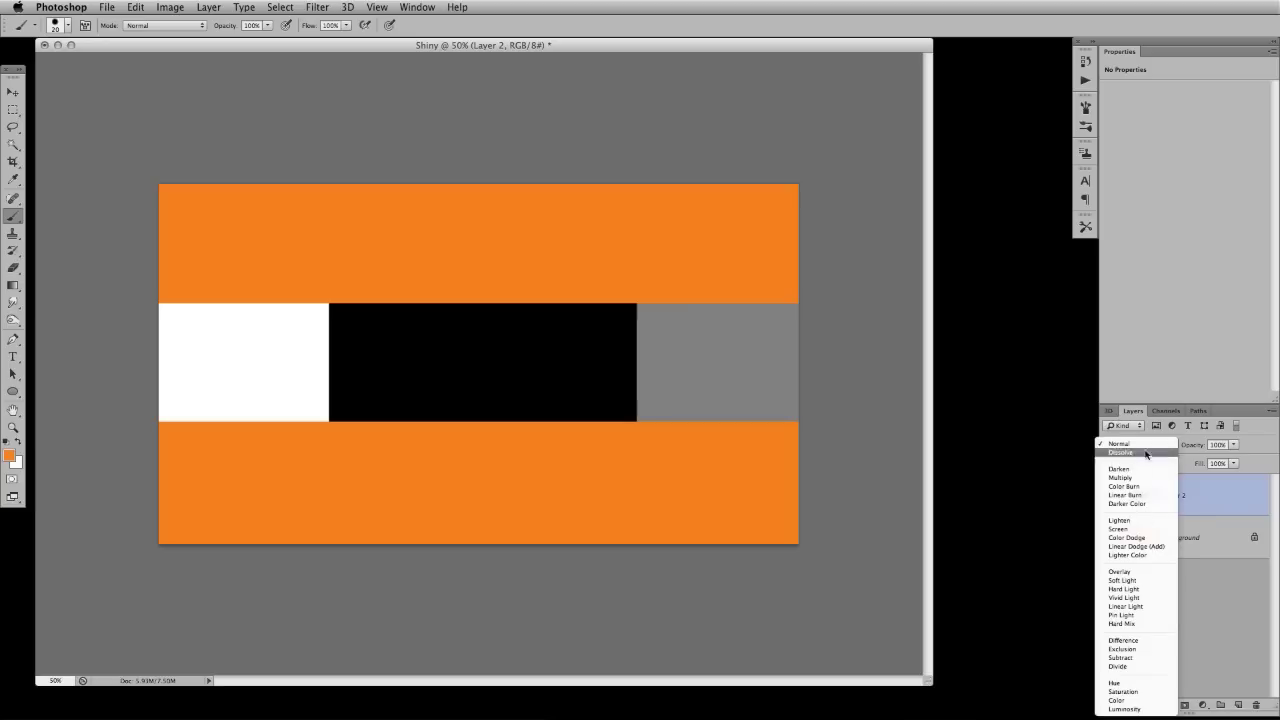
pyautogui.click(1226, 593)
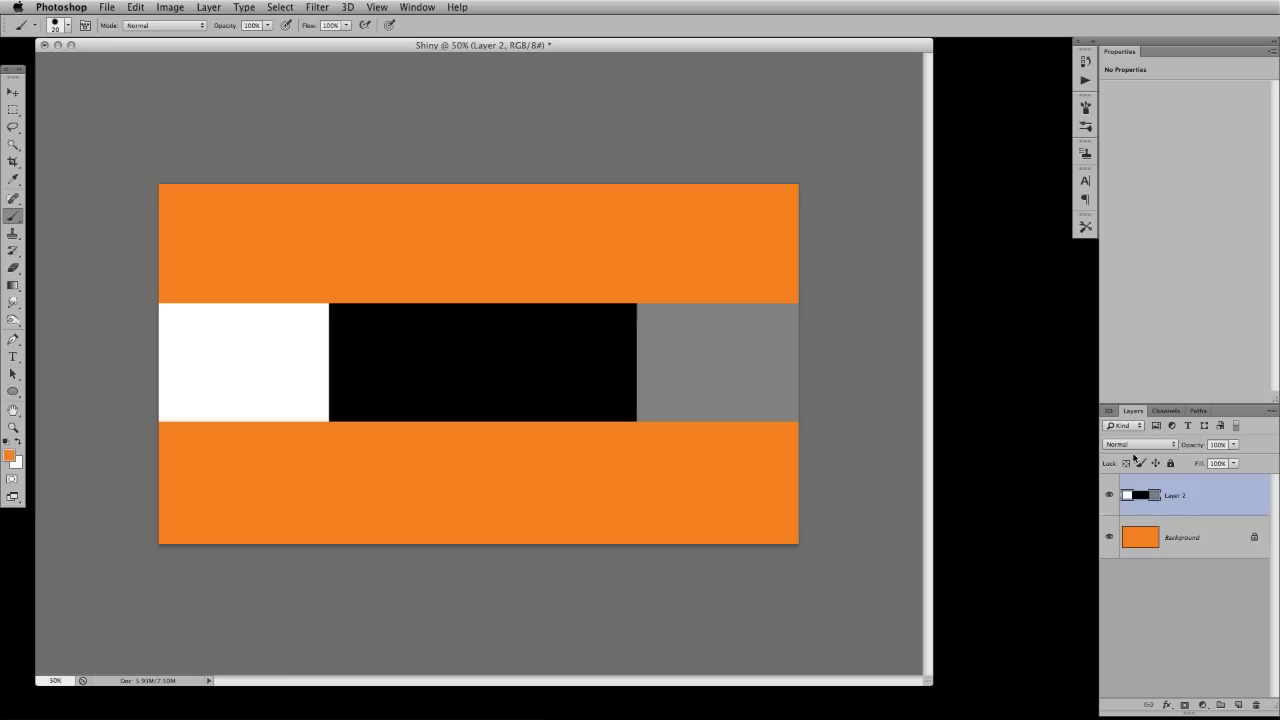
pyautogui.click(1135, 451)
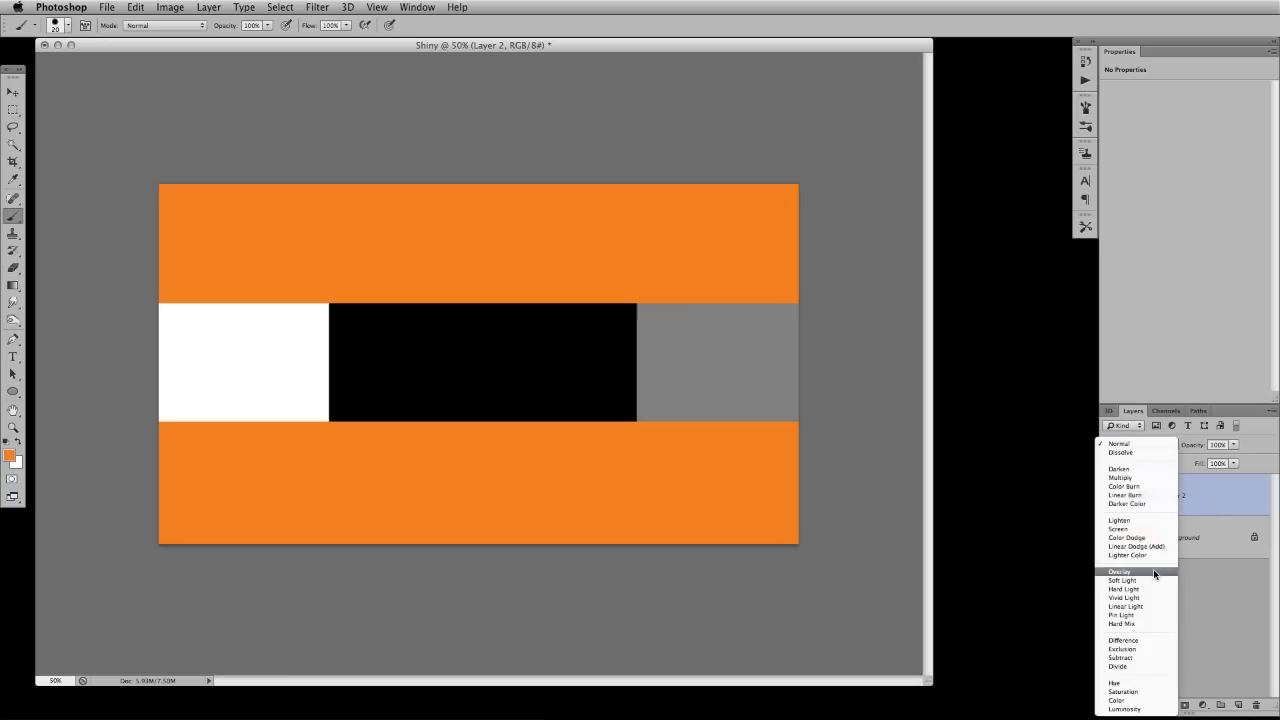
pyautogui.click(1233, 577)
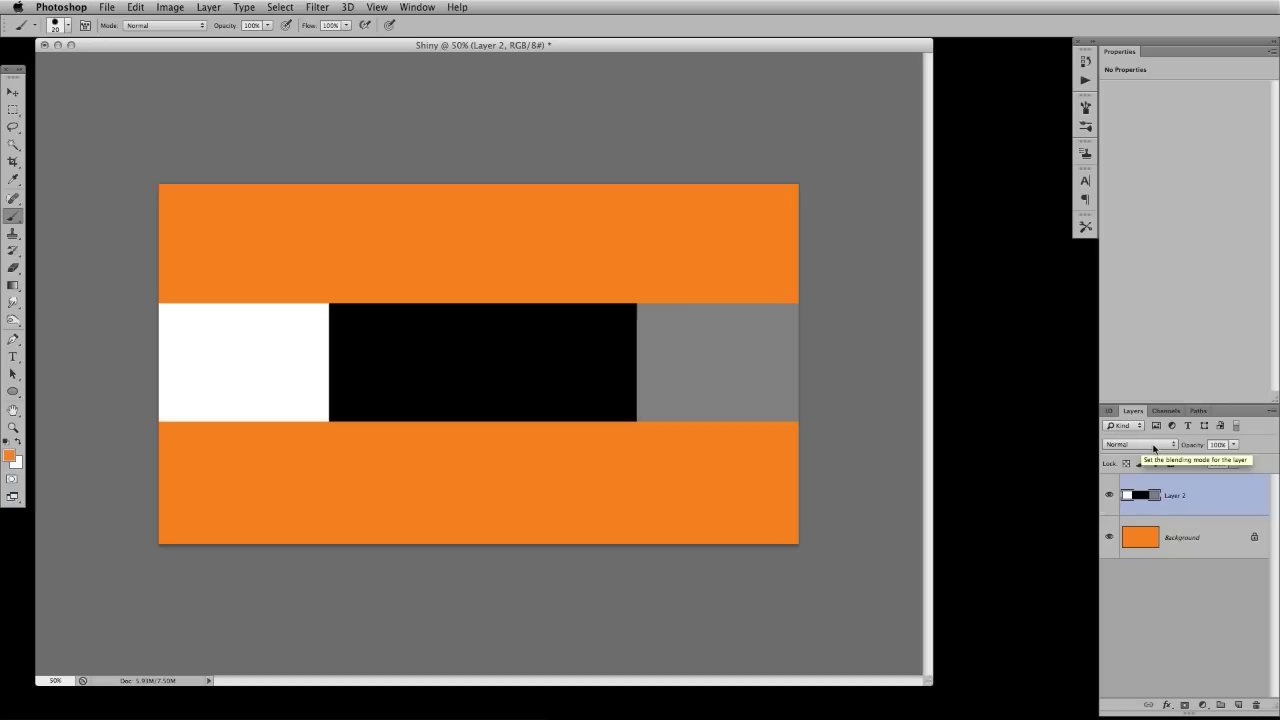
pyautogui.click(1148, 450)
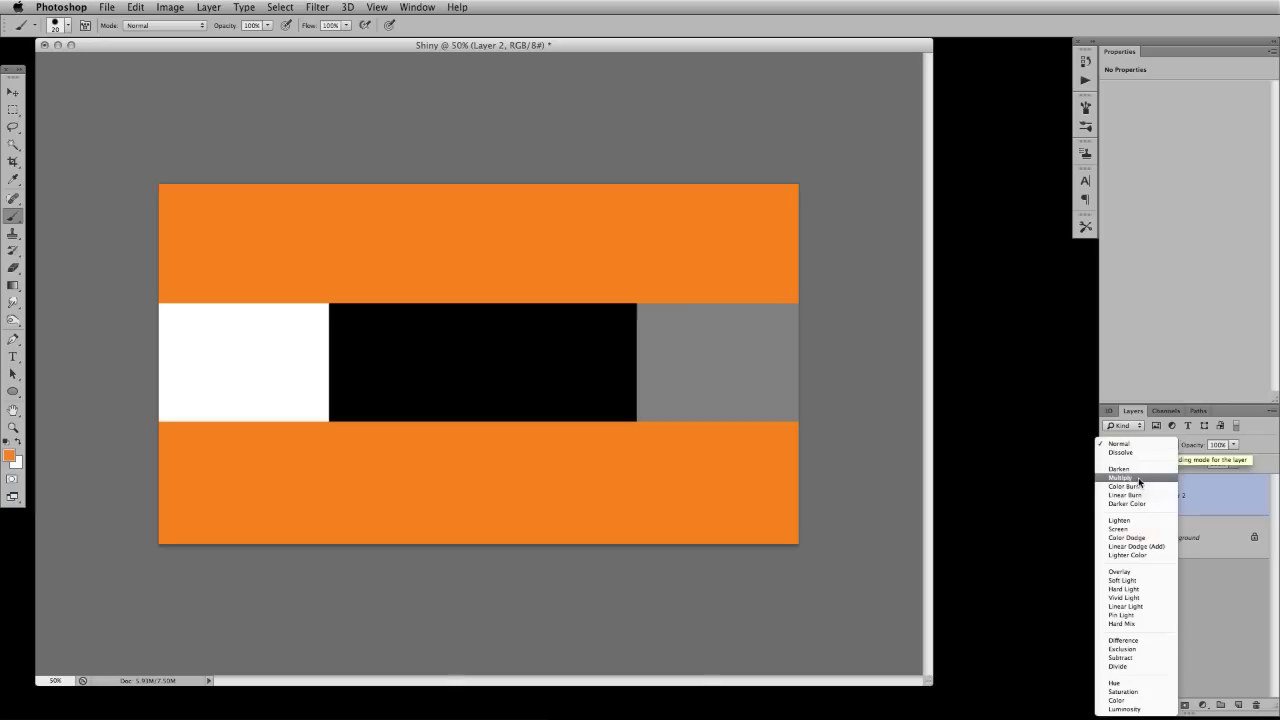
pyautogui.click(1139, 481)
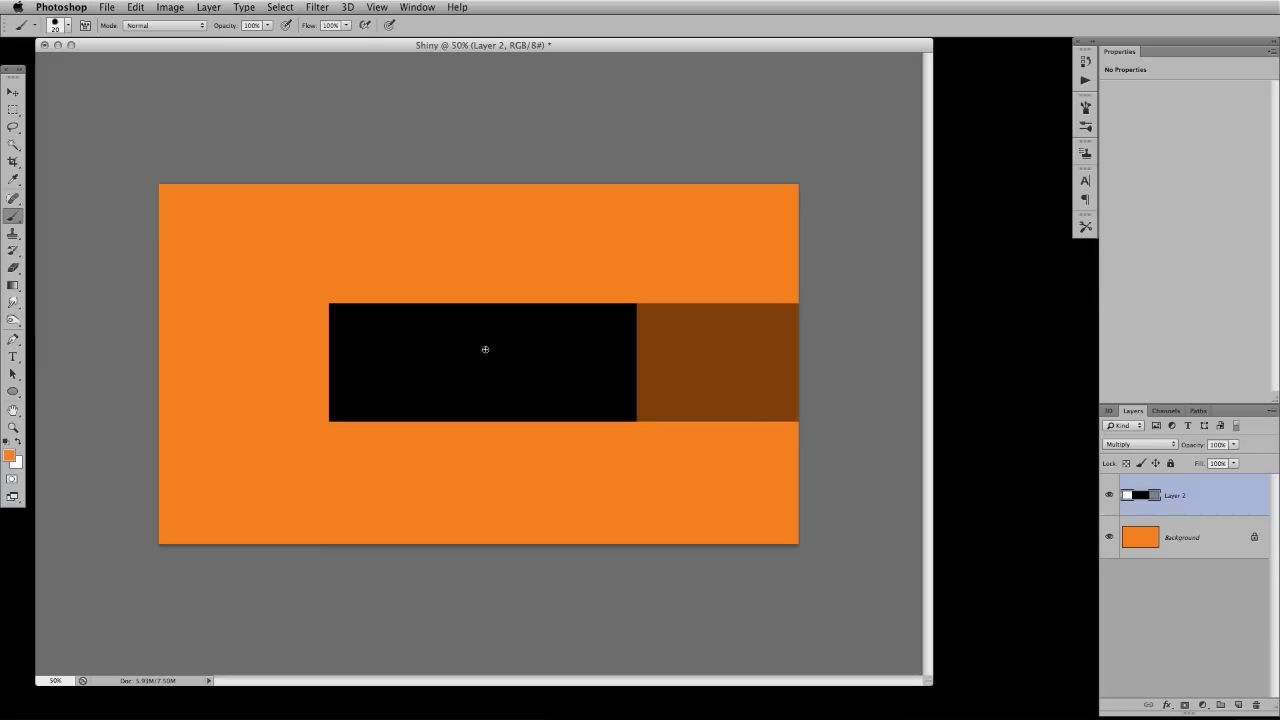
# Step: Try Linear Dodge (Add) on Layer 2, then settle on Hard Light
pyautogui.click(1130, 444)
pyautogui.click(1140, 512)
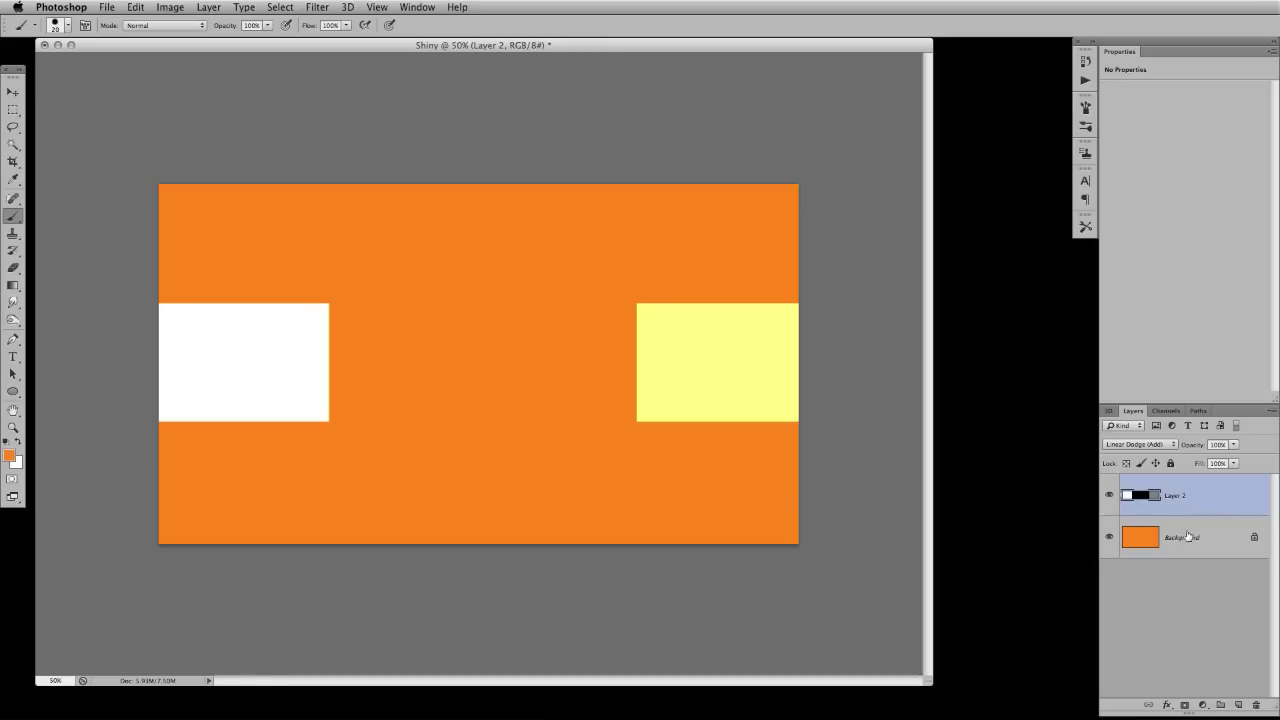
pyautogui.click(1155, 448)
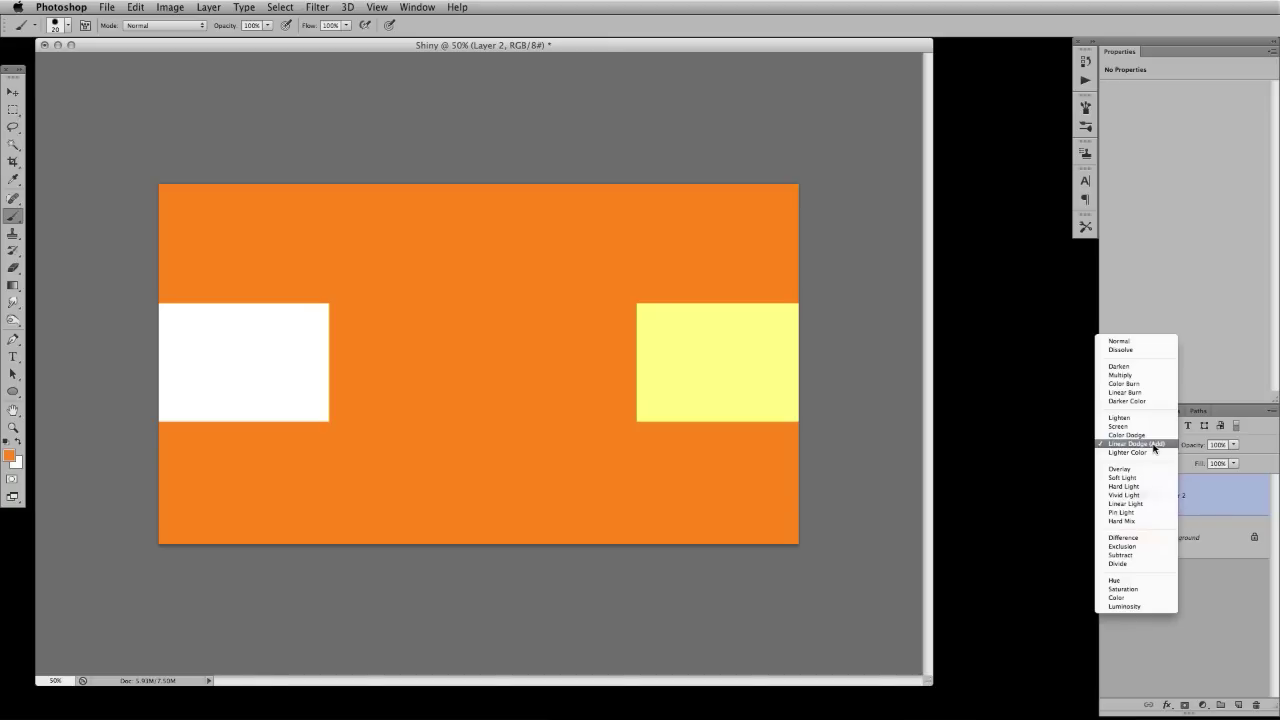
pyautogui.click(1152, 486)
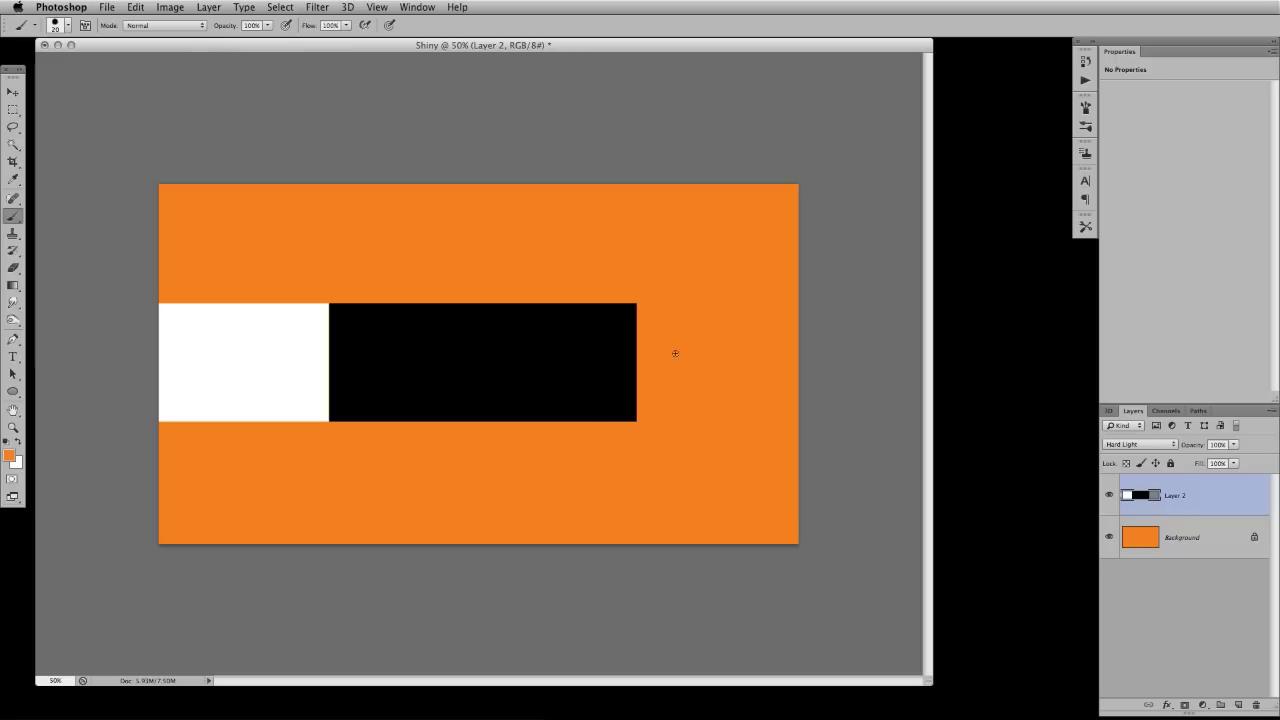
# Step: Paint black and white test strokes on Layer 2 and lower its opacity to 47%
pyautogui.moveTo(527, 265); pyautogui.dragTo(618, 283)
pyautogui.press('d')
pyautogui.moveTo(414, 237)
pyautogui.mouseDown()
pyautogui.moveTo(490, 240)
pyautogui.moveTo(535, 281)
pyautogui.moveTo(516, 288)
pyautogui.mouseUp()
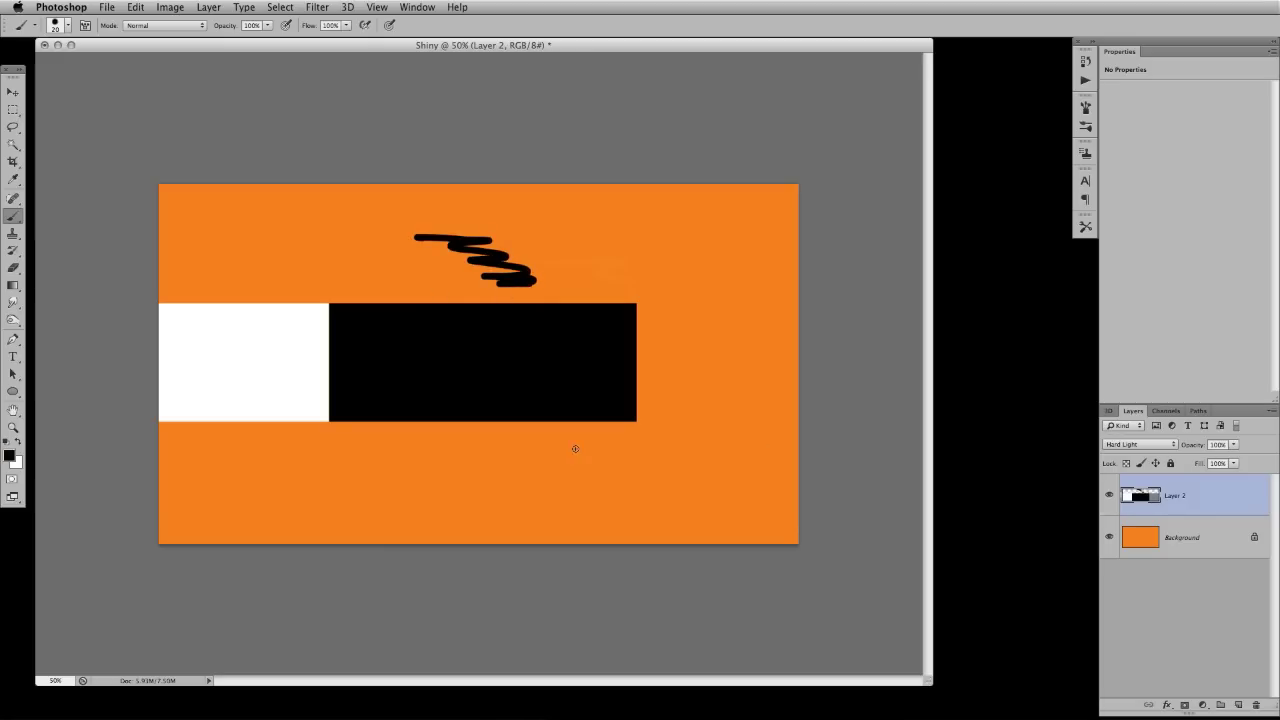
pyautogui.press('x')
pyautogui.moveTo(434, 445)
pyautogui.mouseDown()
pyautogui.moveTo(508, 484)
pyautogui.moveTo(542, 519)
pyautogui.mouseUp()
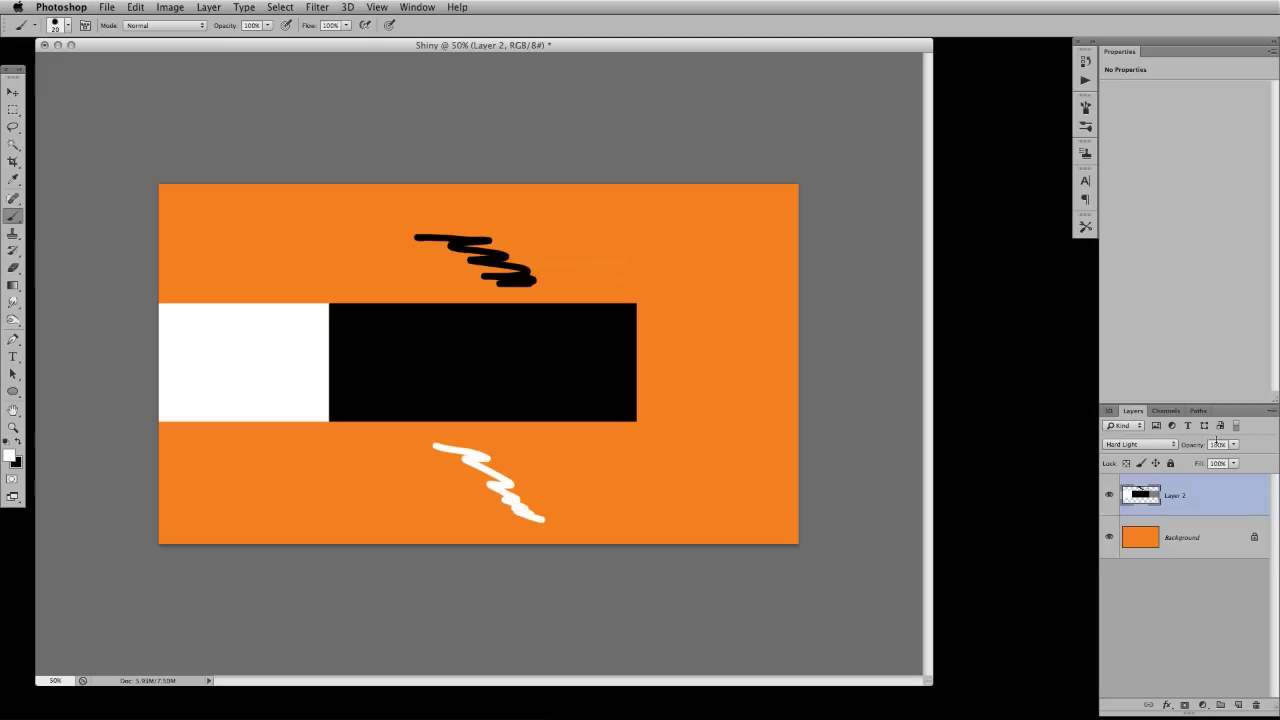
pyautogui.moveTo(1198, 447)
pyautogui.mouseDown()
pyautogui.moveTo(1140, 446)
pyautogui.moveTo(1255, 447)
pyautogui.mouseUp()
# Step: Hide Layer 2 and delete it, confirming the deletion
pyautogui.click(1108, 495)
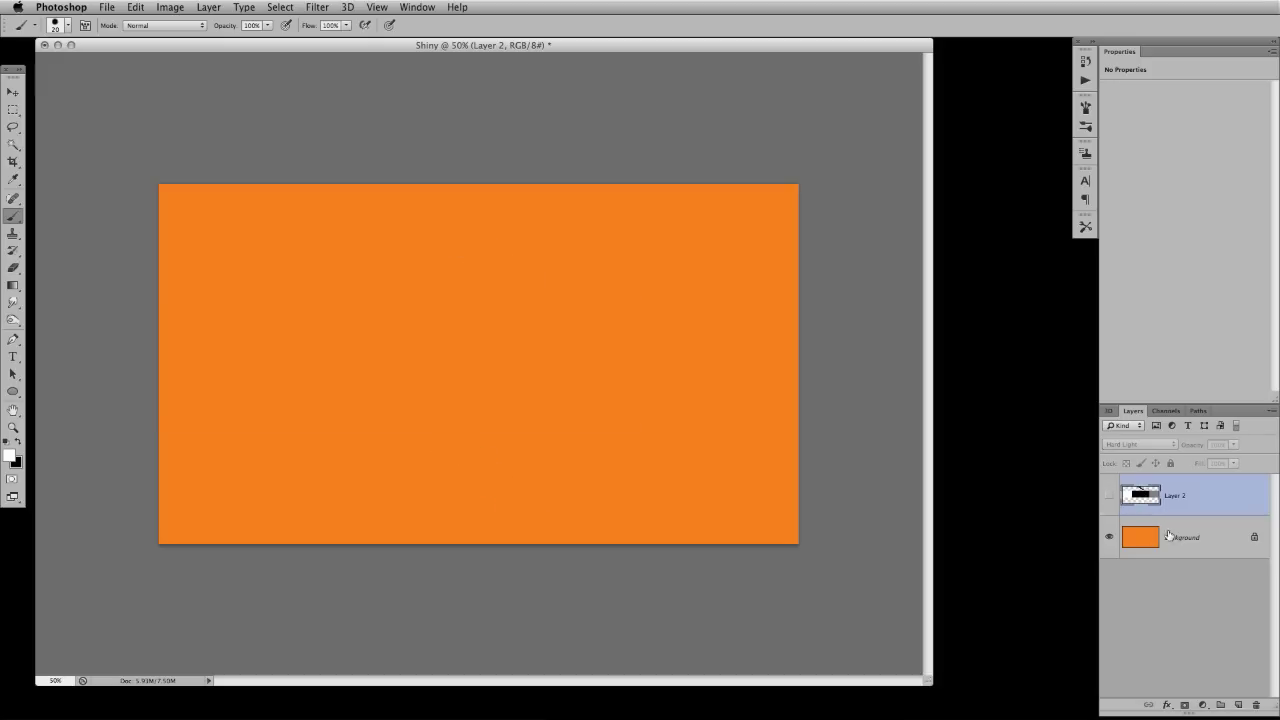
pyautogui.click(1207, 541)
pyautogui.click(1176, 508)
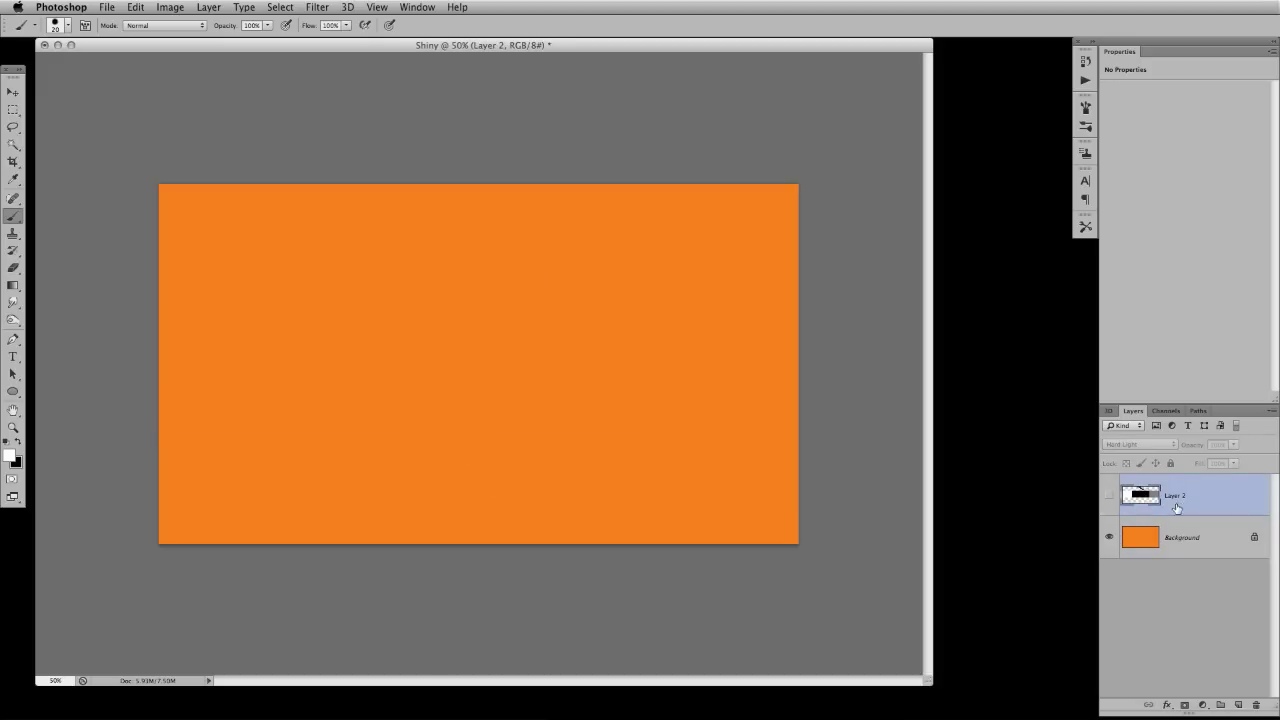
pyautogui.click(1256, 705)
pyautogui.click(961, 342)
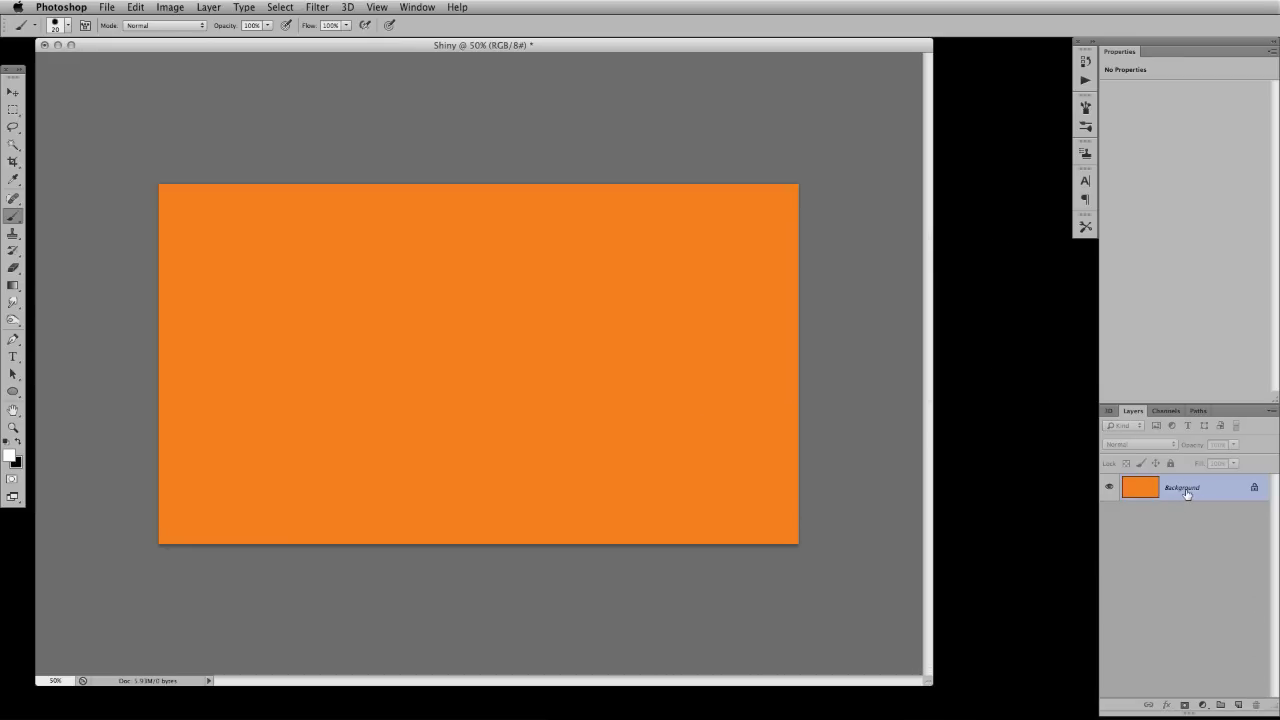
# Step: Duplicate the orange Background as Layer 1 and blend it with Linear Dodge (Add)
pyautogui.press('super+j')
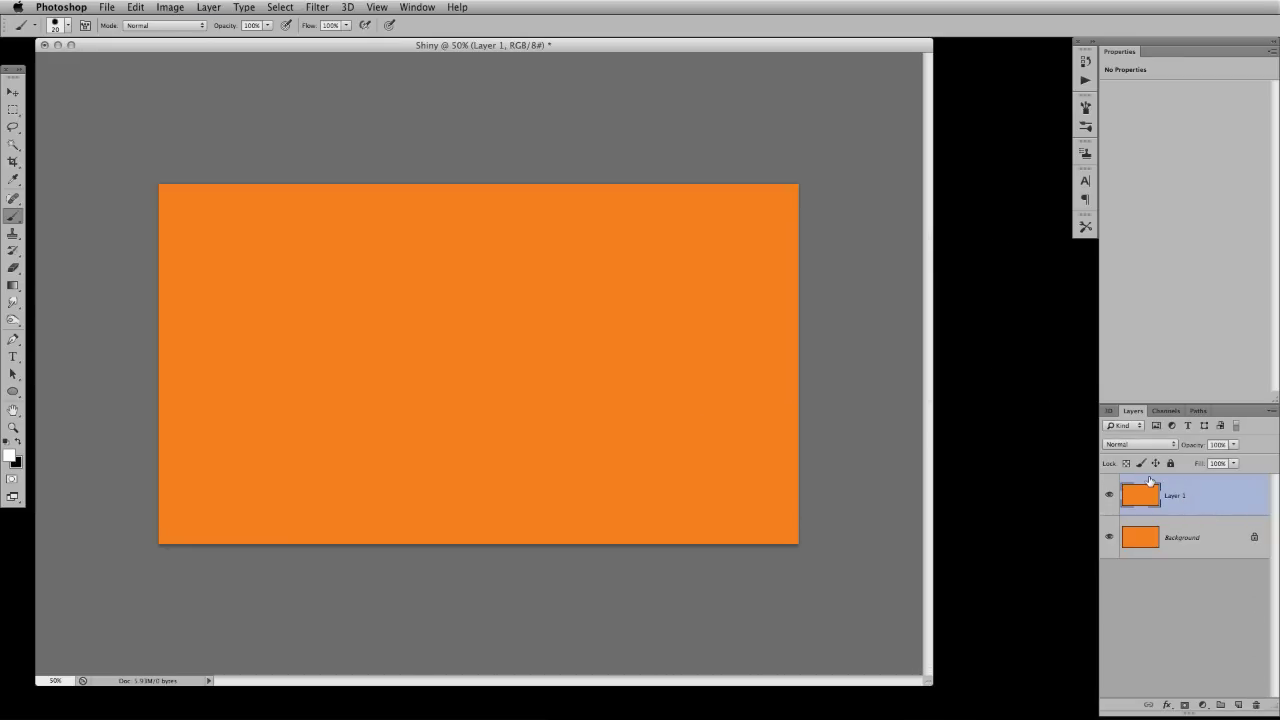
pyautogui.click(1137, 445)
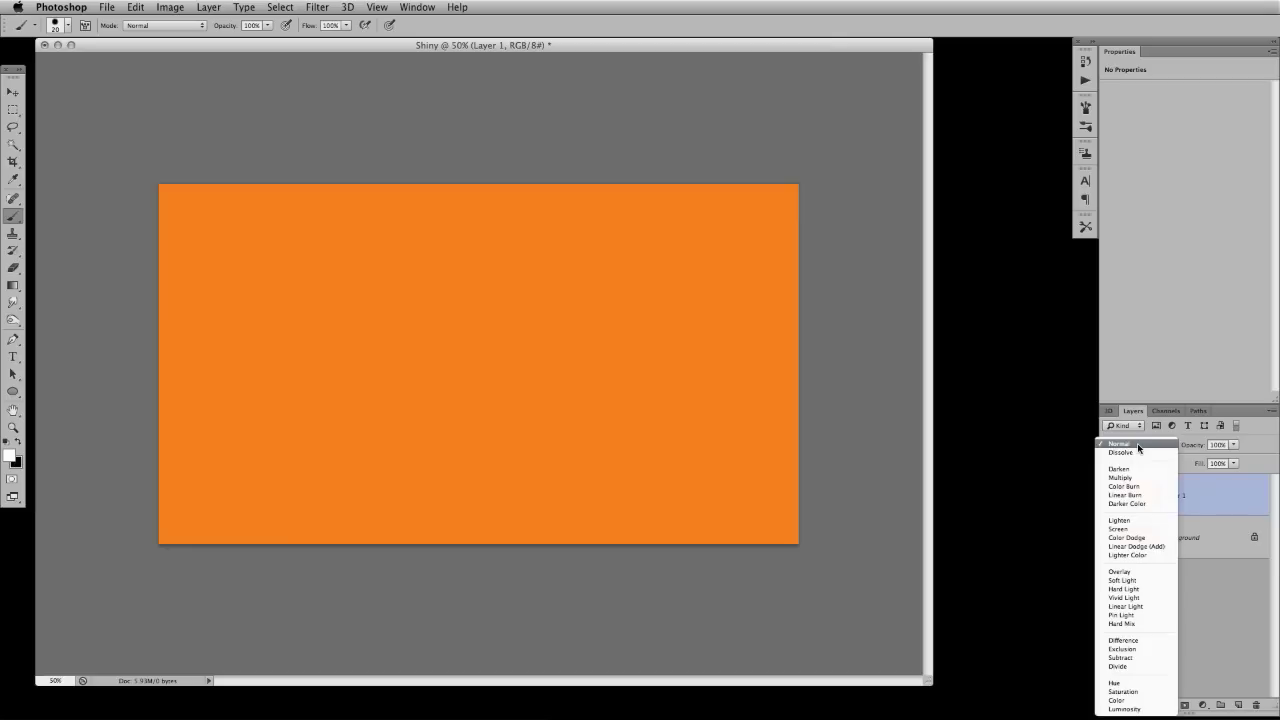
pyautogui.click(1150, 546)
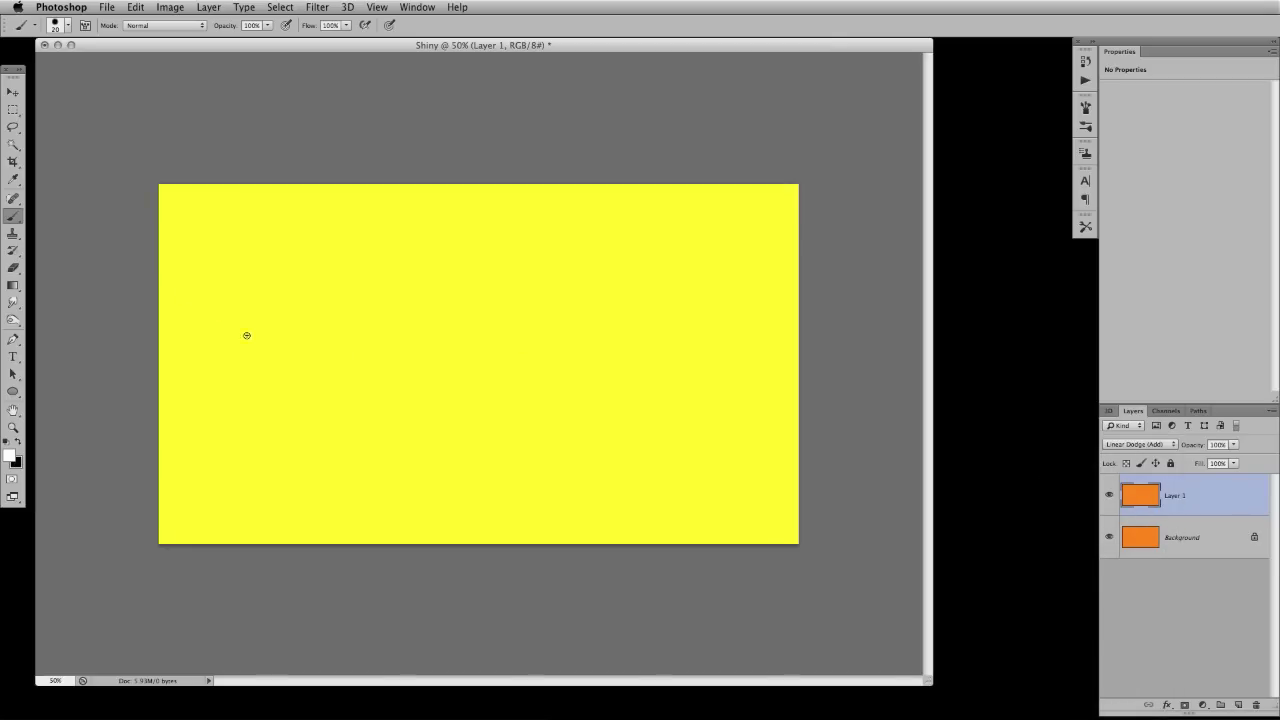
# Step: Select a feathered ellipse at the canvas centre on Layer 1, invert it, and delete the outer yellow
pyautogui.click(13, 110)
pyautogui.click(13, 110)
pyautogui.click(13, 110)
pyautogui.click(67, 124)
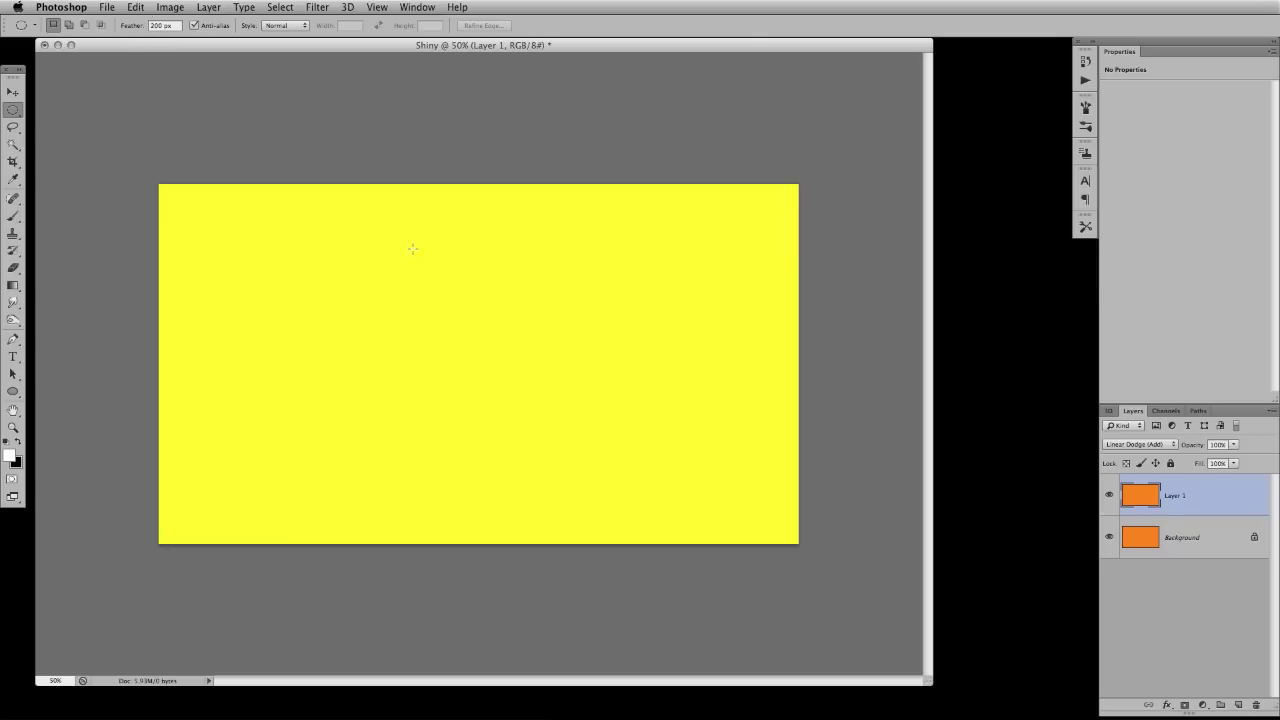
pyautogui.moveTo(384, 244); pyautogui.dragTo(662, 456)
pyautogui.press('super+shift+i')
pyautogui.press('Delete')
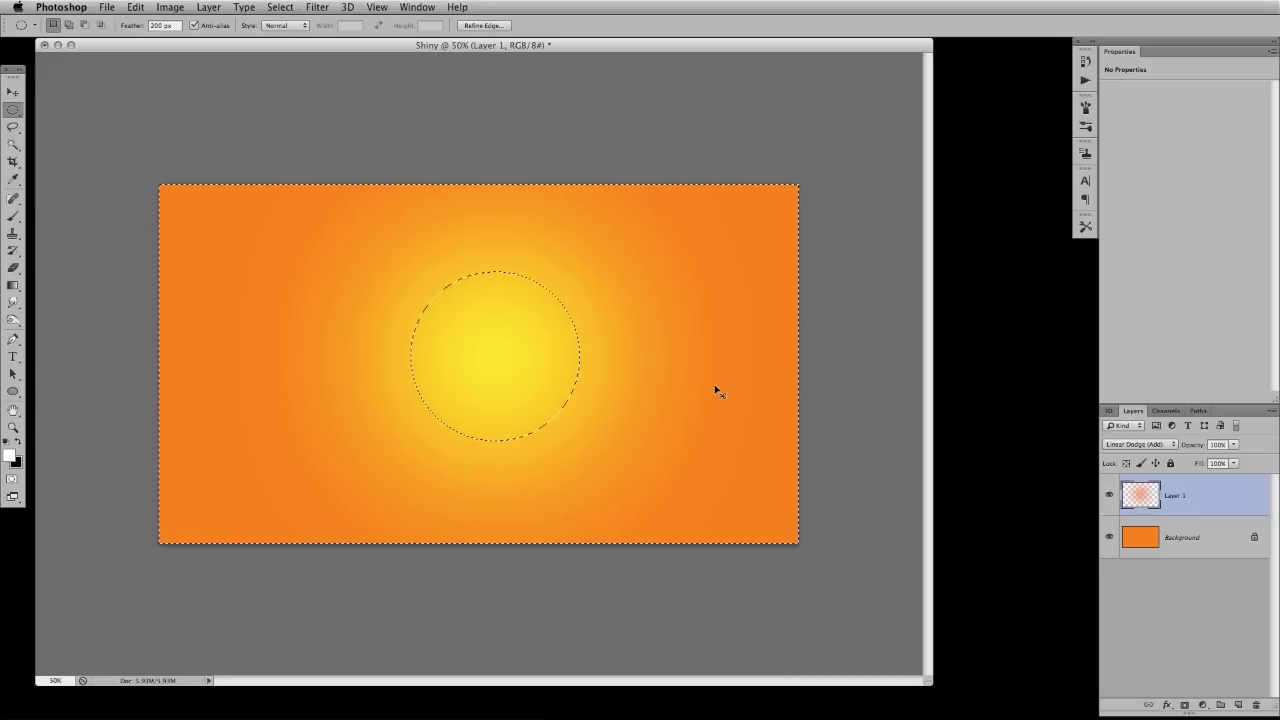
pyautogui.press('super+d')
# Step: Duplicate the Background as a Multiply copy and clear a large feathered ellipse from it
pyautogui.click(1190, 539)
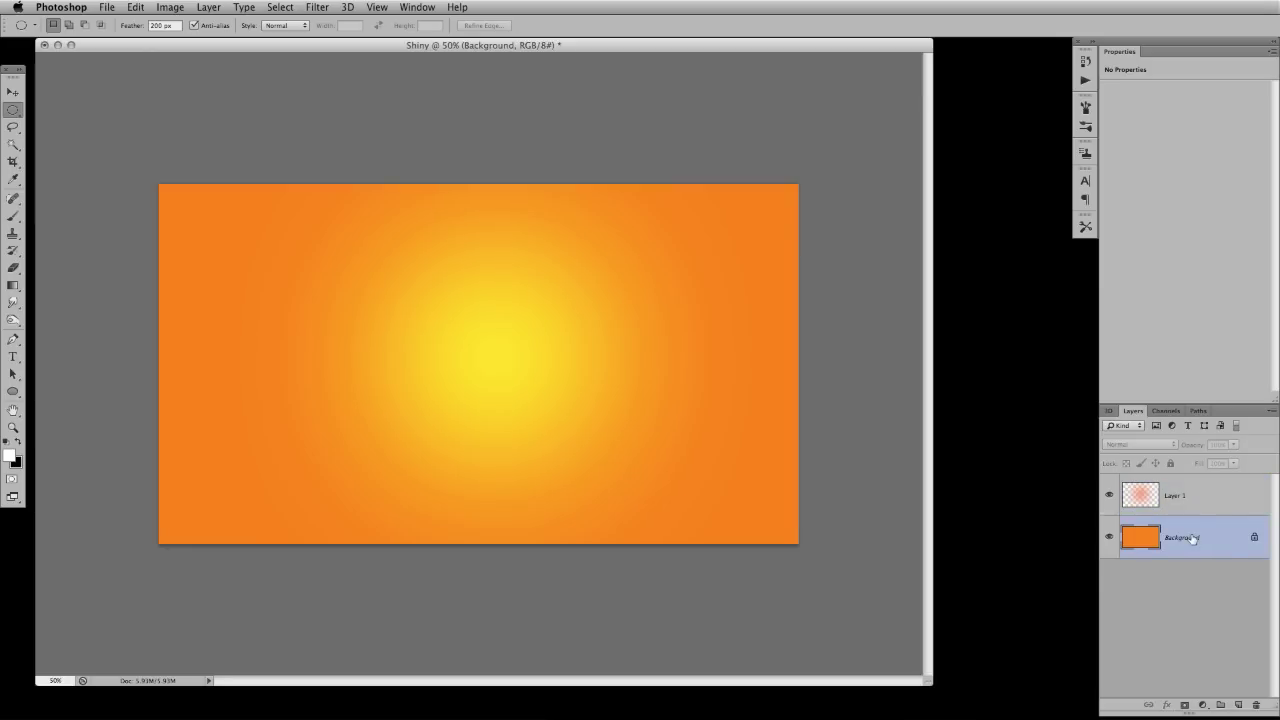
pyautogui.press('super+j')
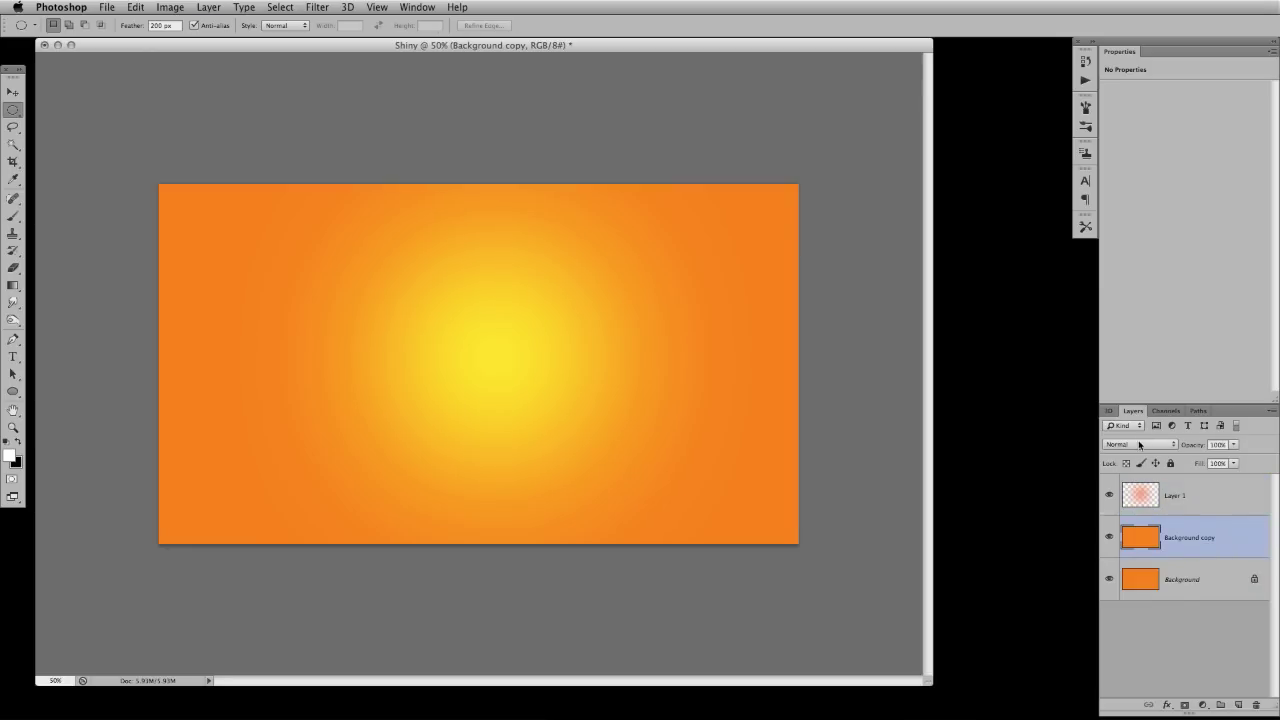
pyautogui.click(1140, 444)
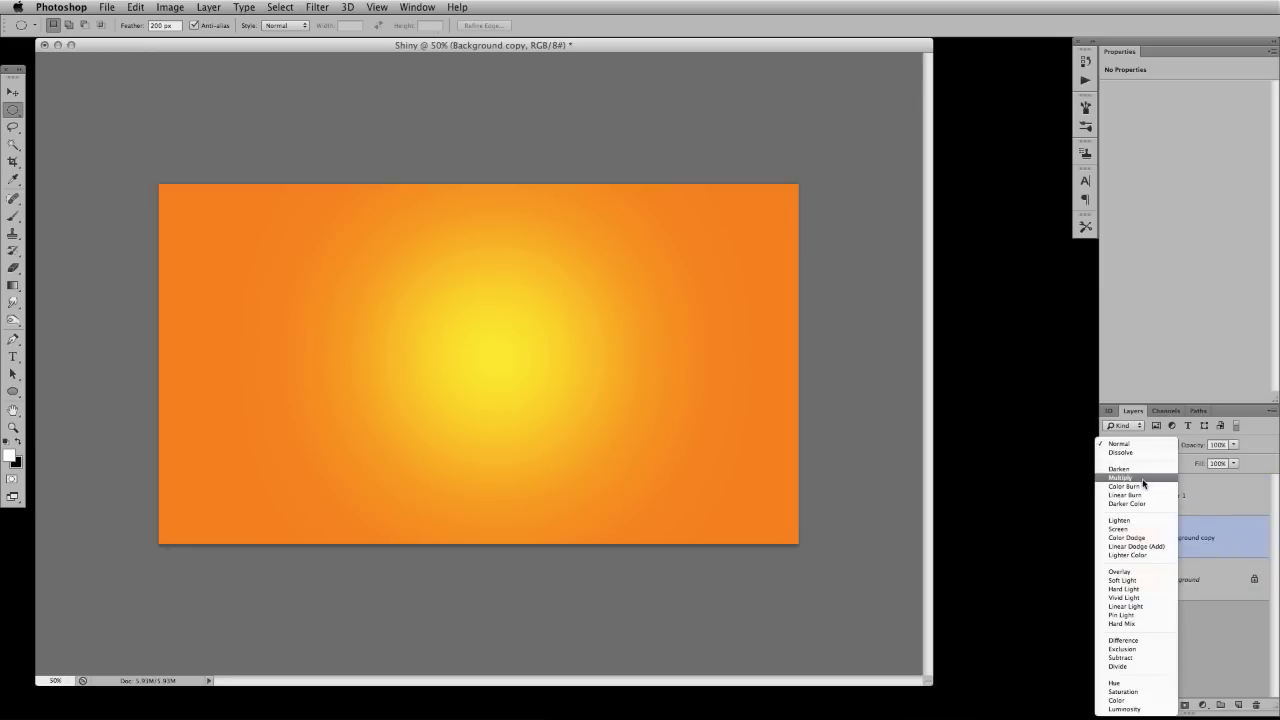
pyautogui.click(1125, 478)
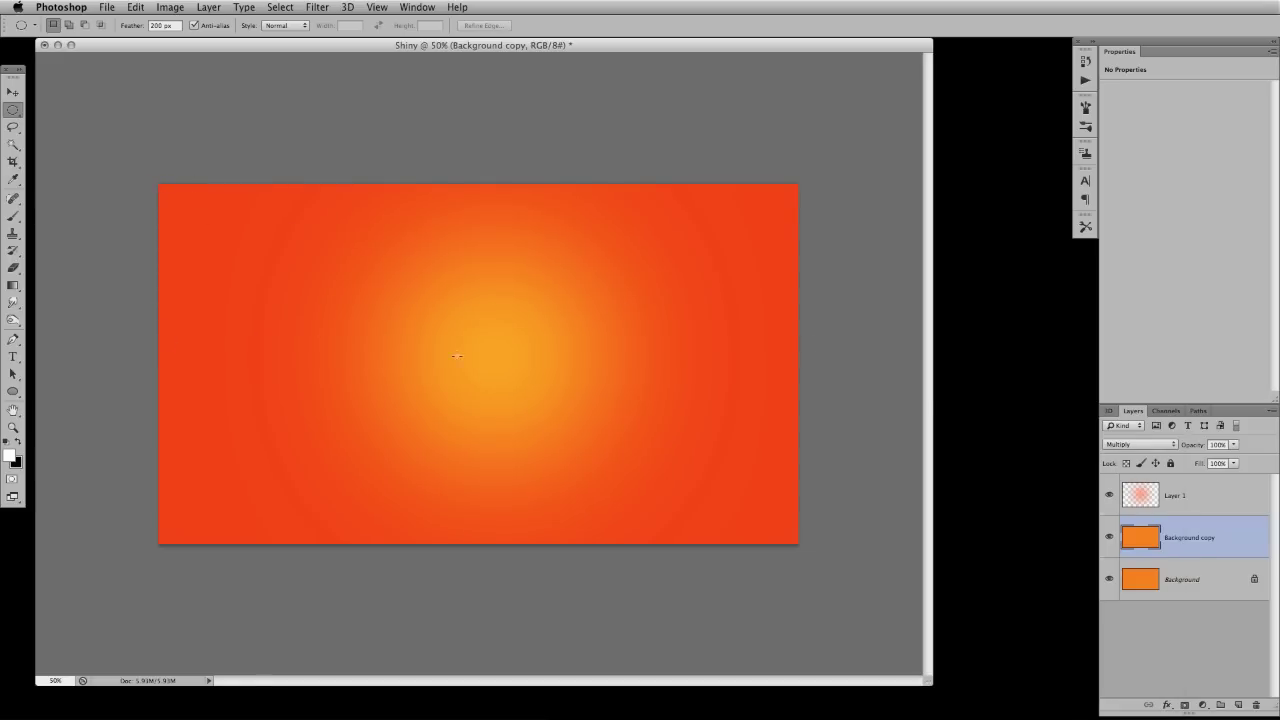
pyautogui.moveTo(157, 186); pyautogui.dragTo(797, 543)
pyautogui.press('Delete')
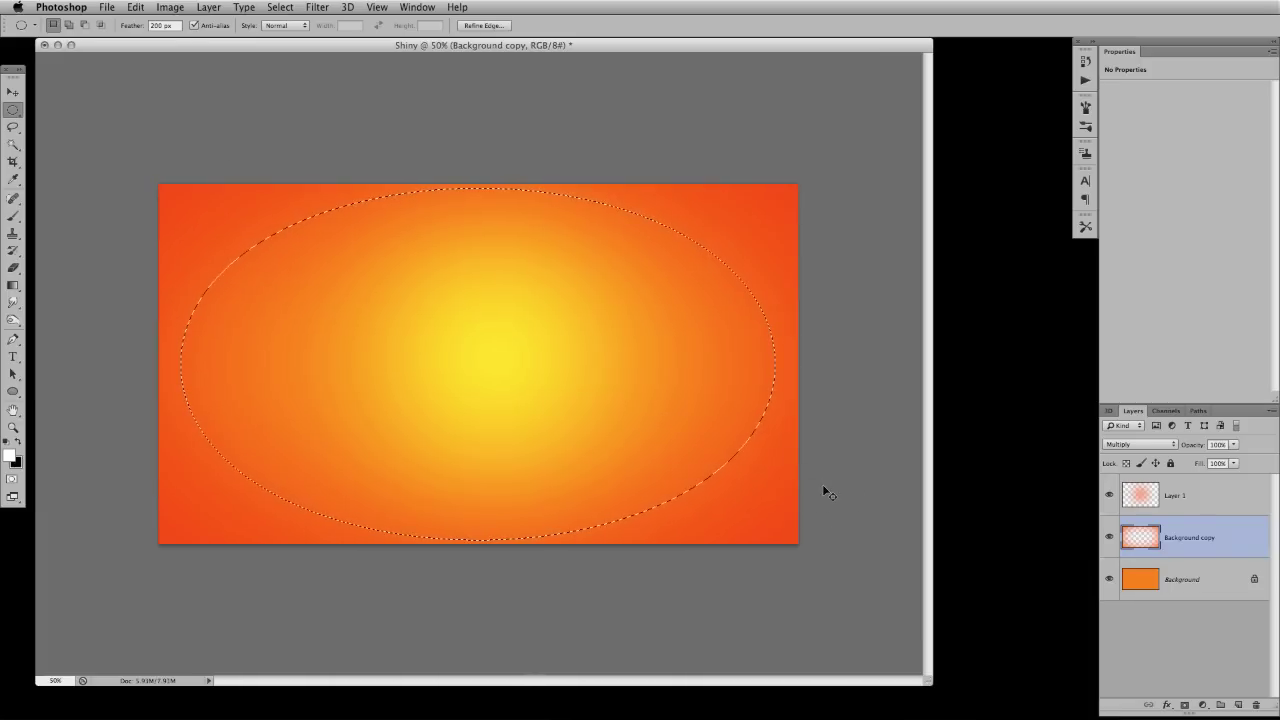
pyautogui.hotkey('ctrl', 'd')
# Step: Toggle Background copy and Layer 1 off and back on to compare, then deselect layers
pyautogui.click(1108, 537)
pyautogui.click(1109, 495)
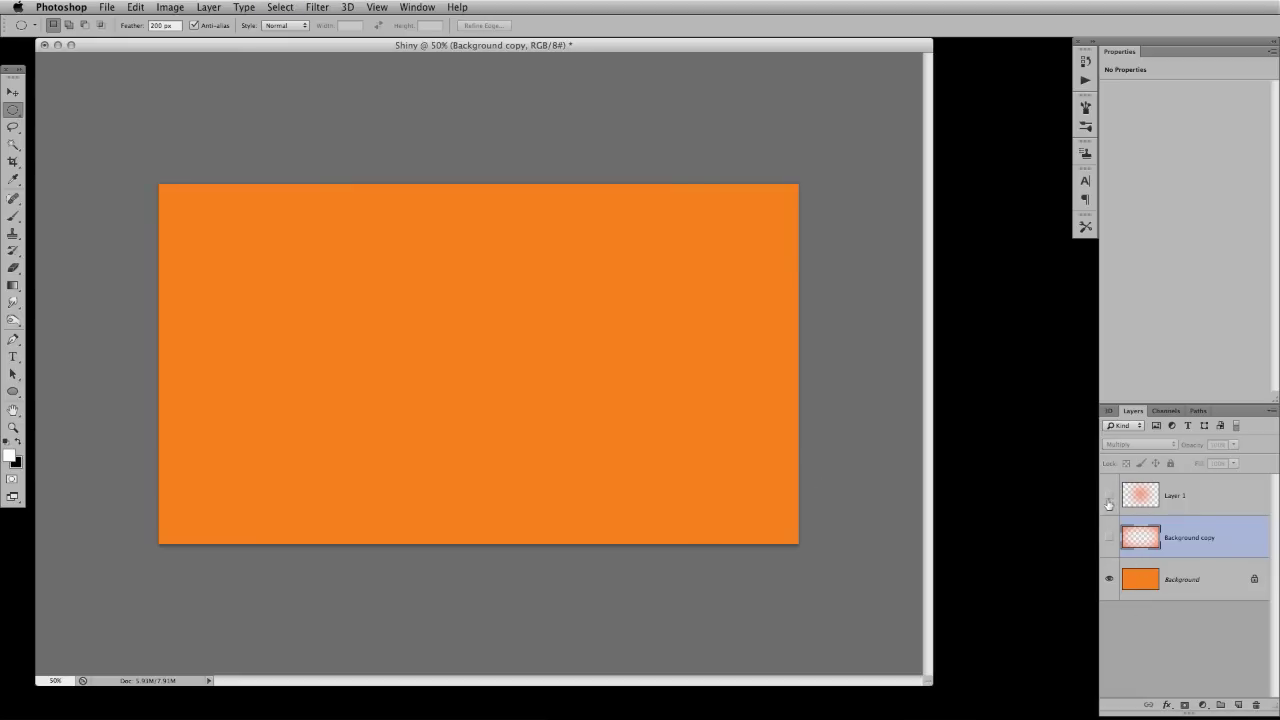
pyautogui.click(1110, 496)
pyautogui.click(1108, 538)
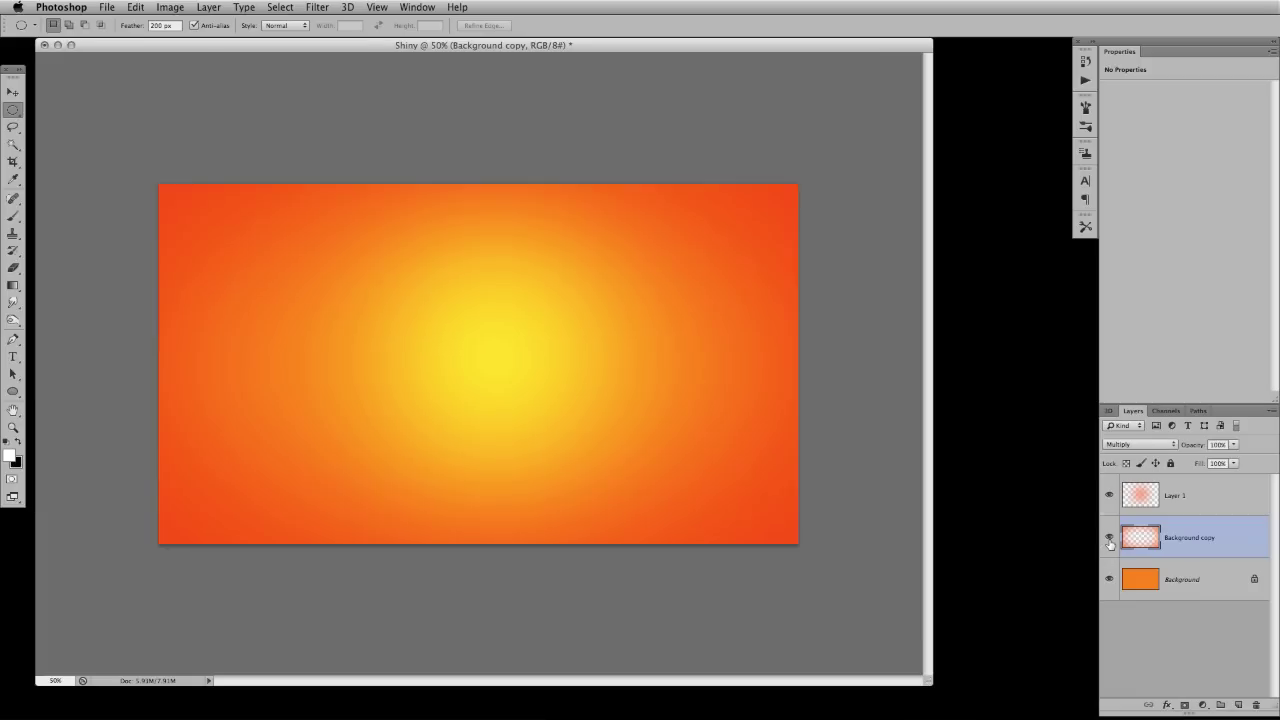
pyautogui.click(1199, 637)
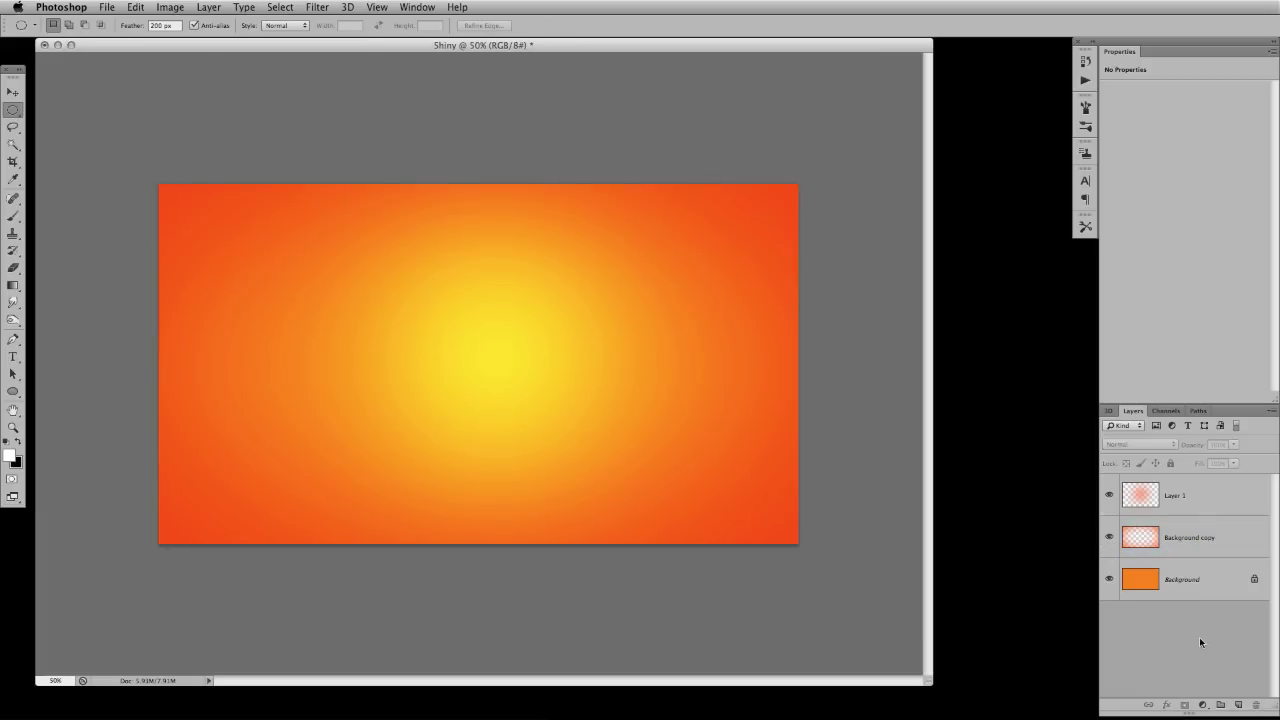
# Step: Add a white italic text layer reading 'shiny', replacing the first-typed 'glossy'
pyautogui.click(14, 357)
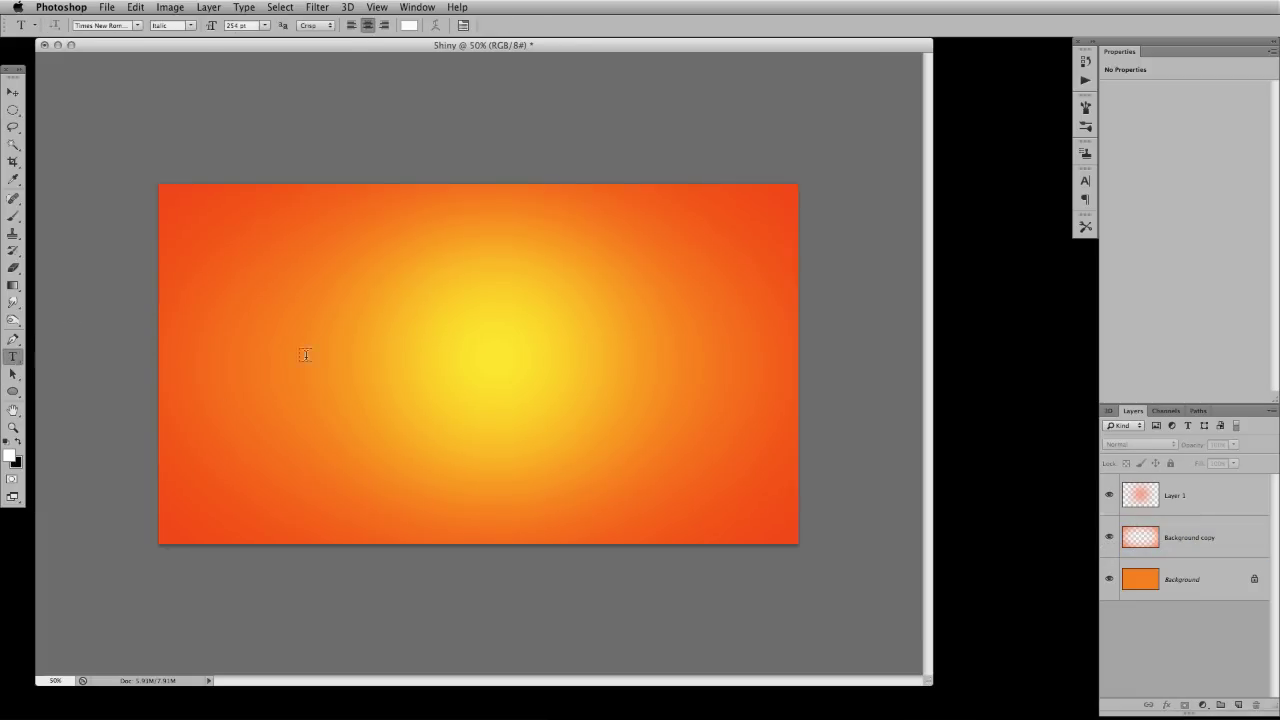
pyautogui.click(419, 358)
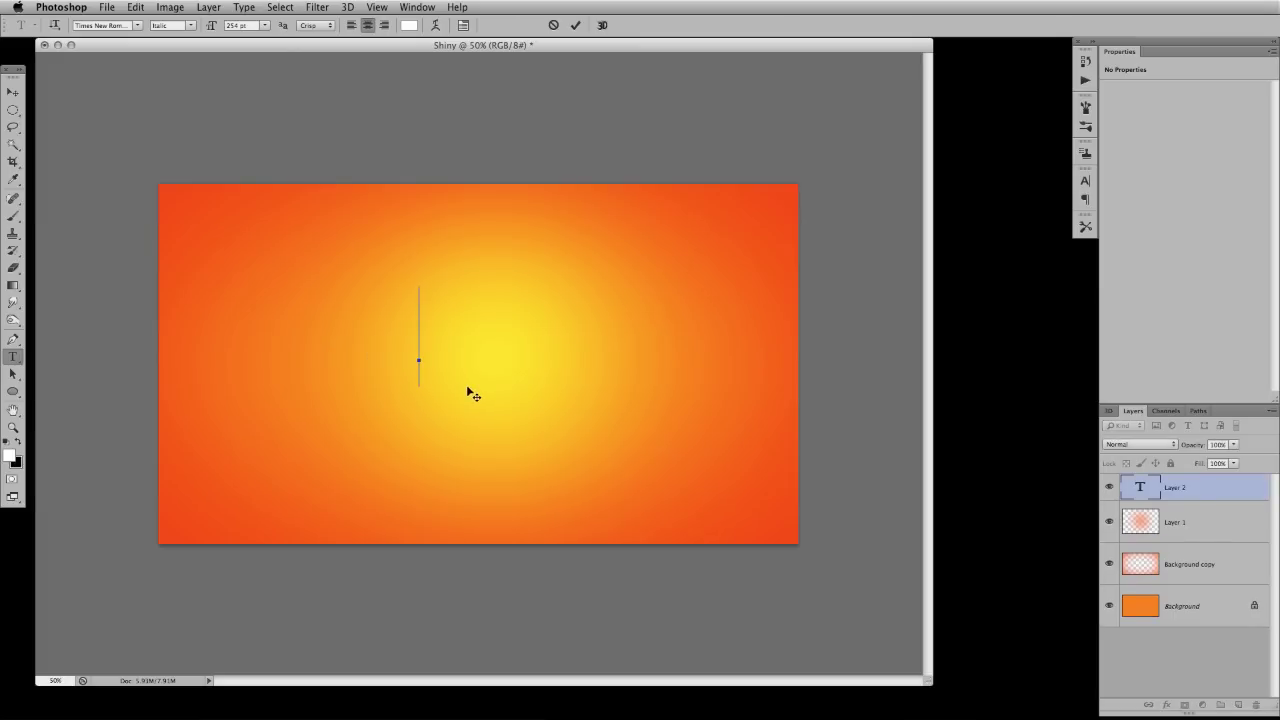
pyautogui.write('glossy')
pyautogui.hotkey('ctrl', 'a')
pyautogui.write('shiny')
pyautogui.click(1141, 489)
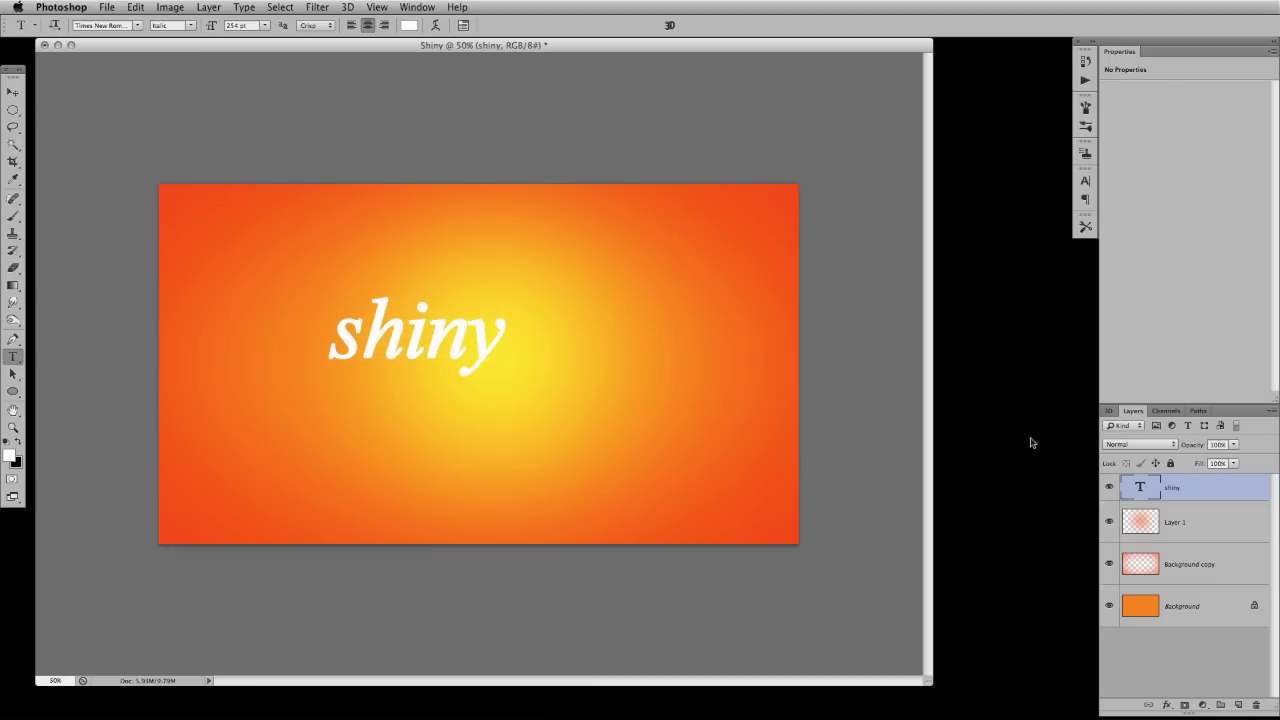
pyautogui.click(192, 27)
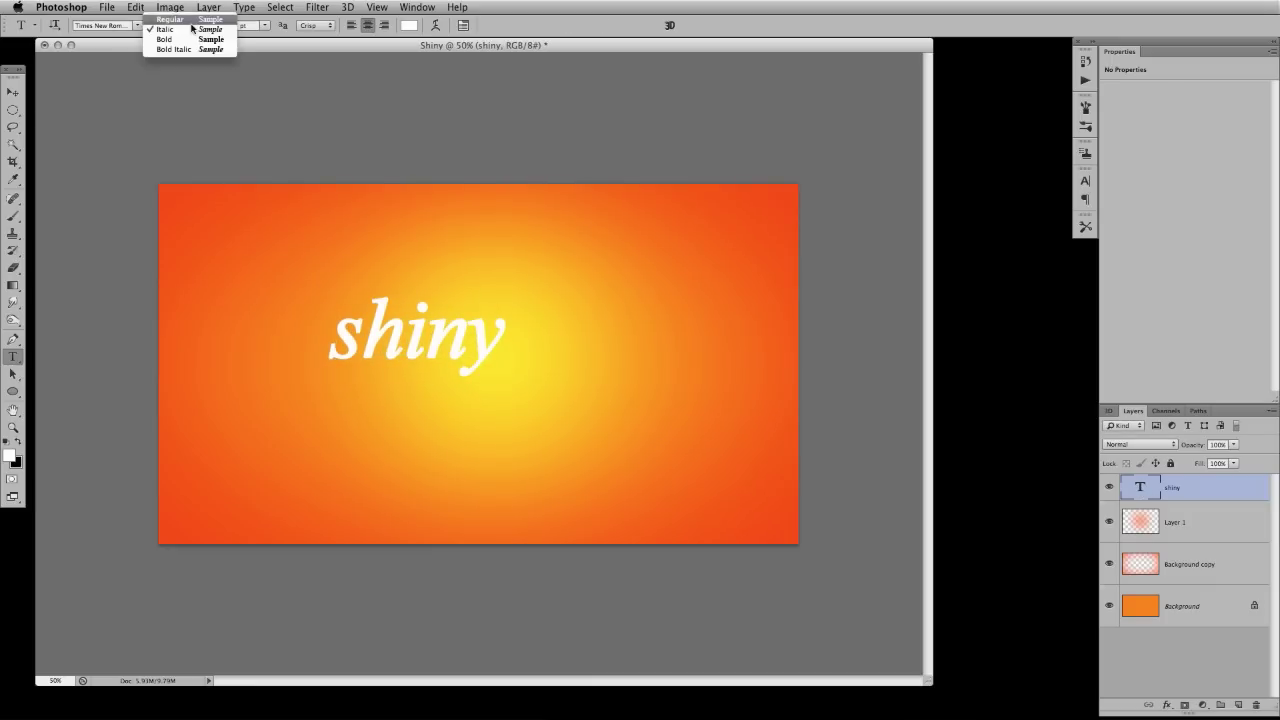
pyautogui.click(191, 37)
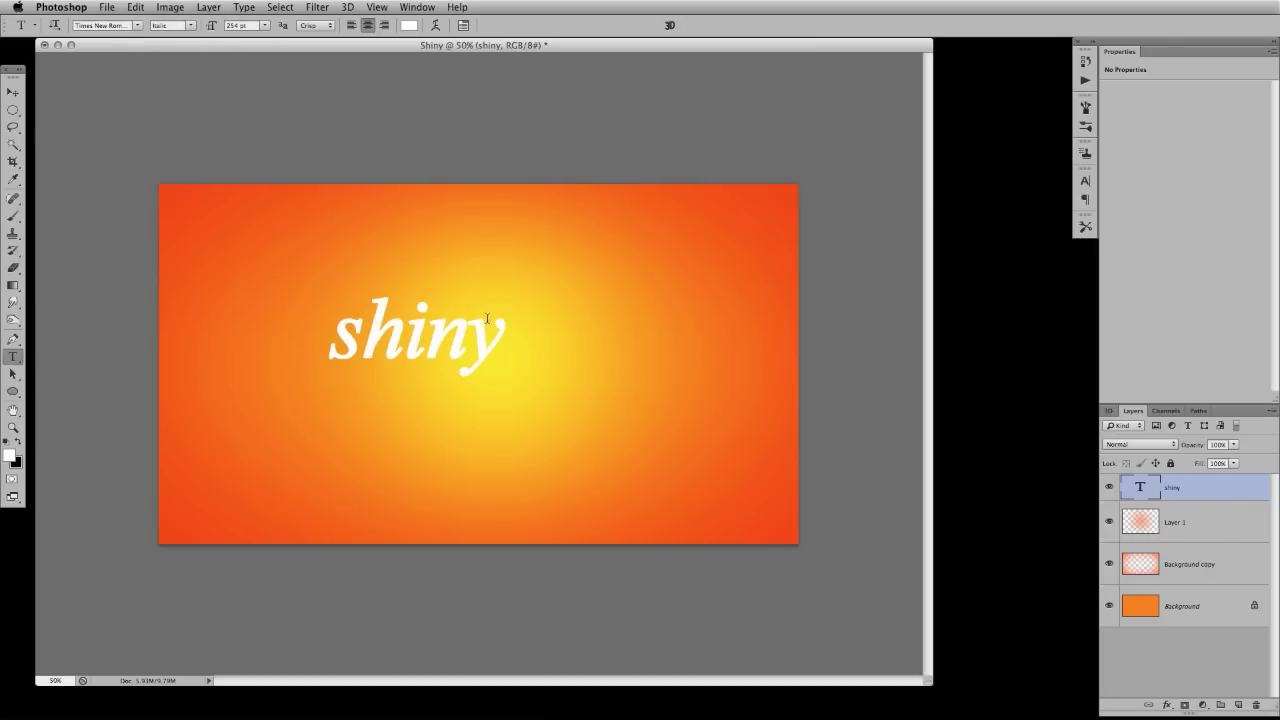
# Step: Align the shiny text to the Background's vertical and horizontal centres, then deselect both layers
pyautogui.click(13, 91)
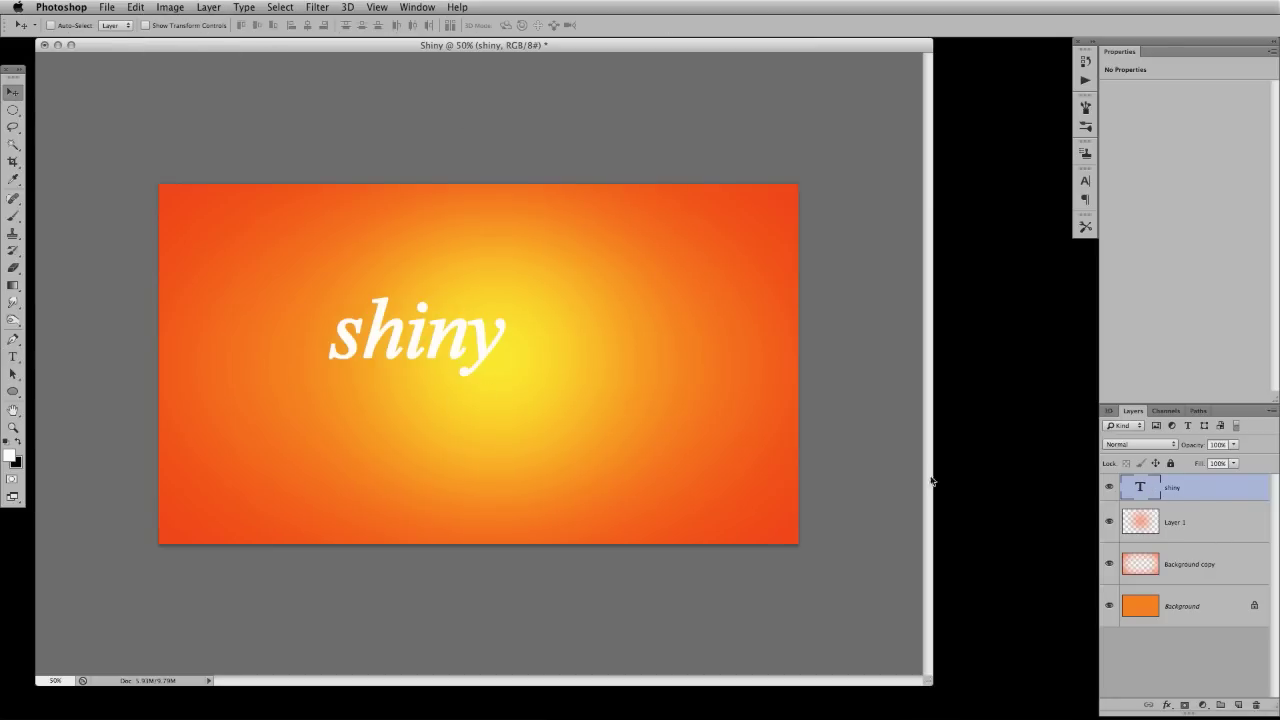
pyautogui.keyDown('super'); pyautogui.click(1202, 617); pyautogui.keyUp('super')
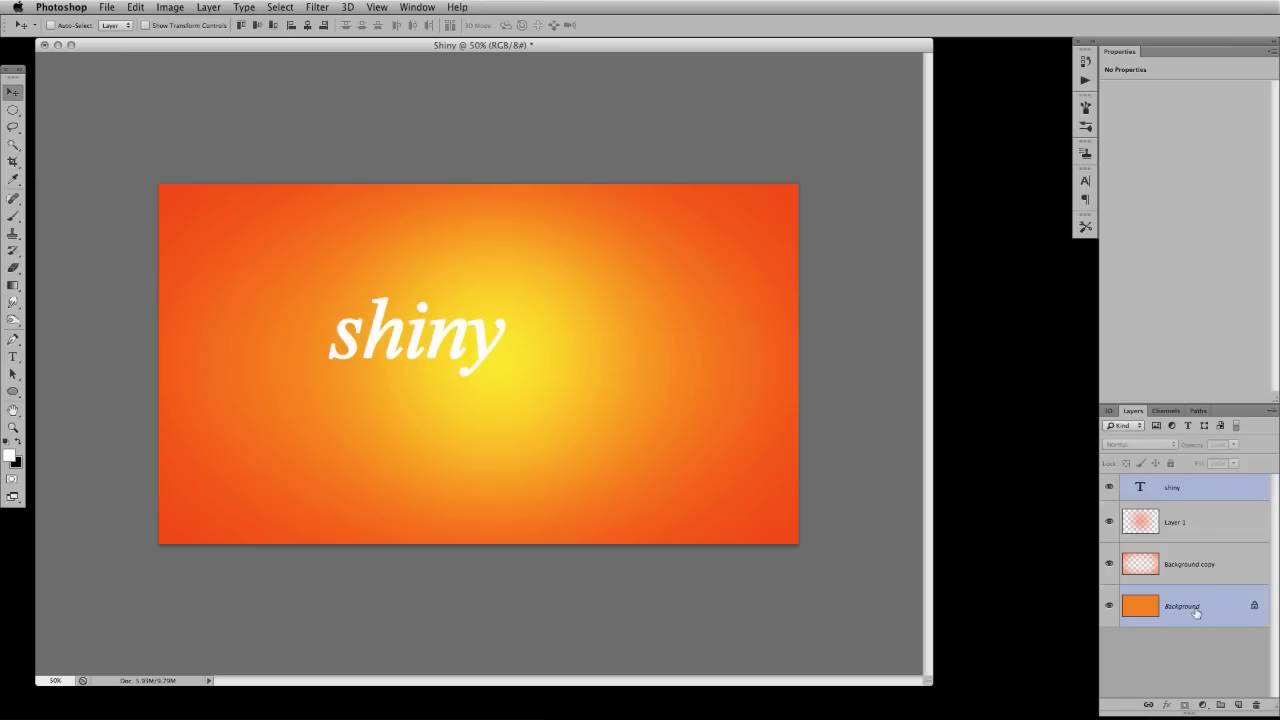
pyautogui.click(256, 25)
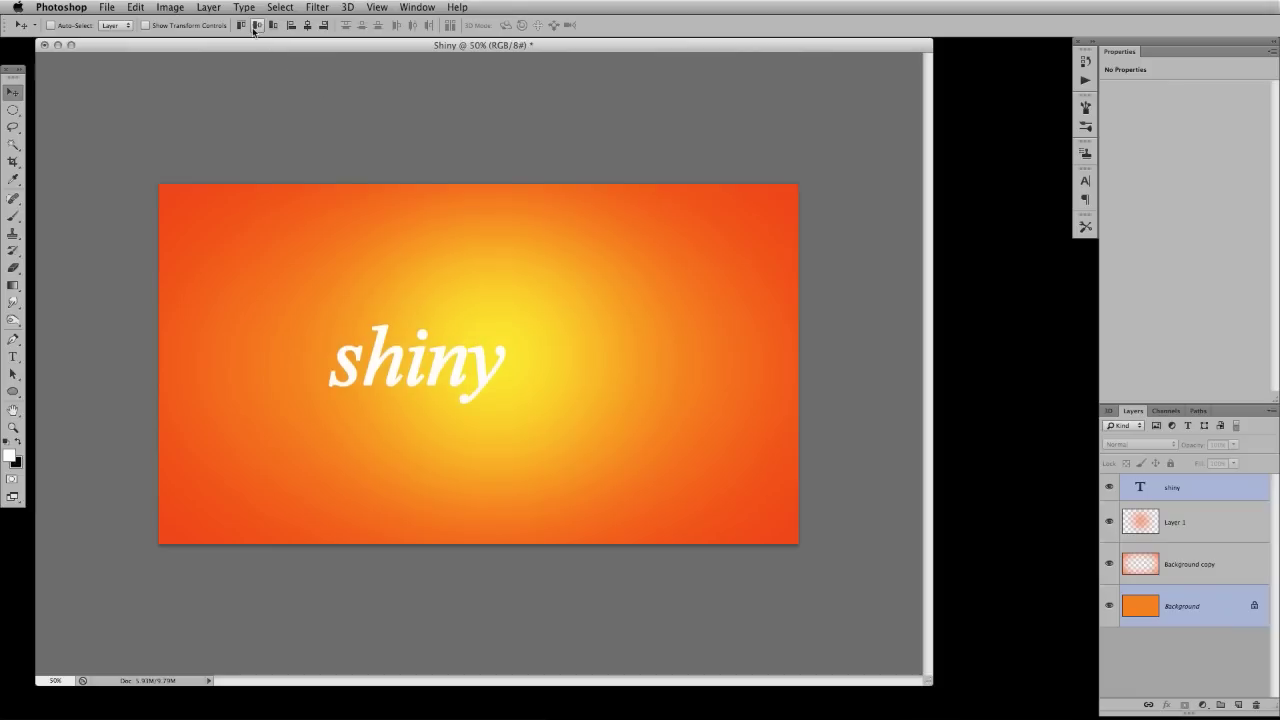
pyautogui.click(307, 25)
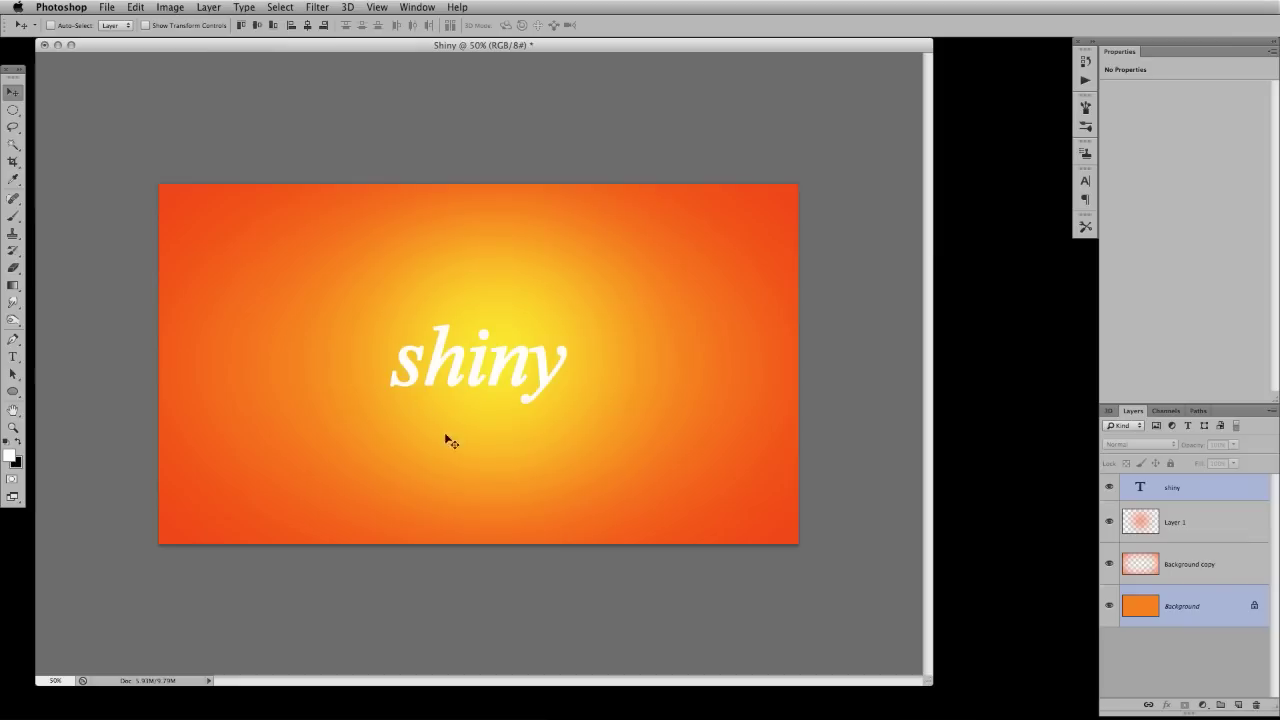
pyautogui.click(1191, 660)
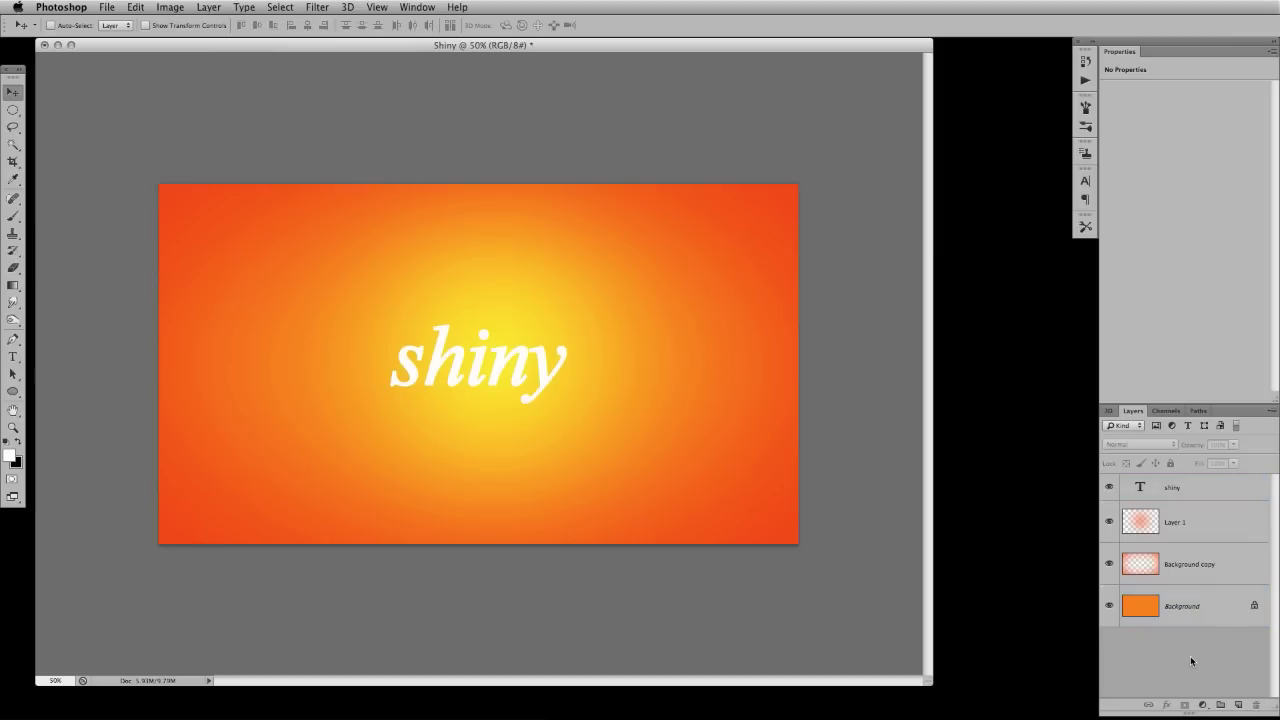
# Step: Enter the shiny text, step the caret through its letters, and commit without changes
pyautogui.doubleClick(1140, 487)
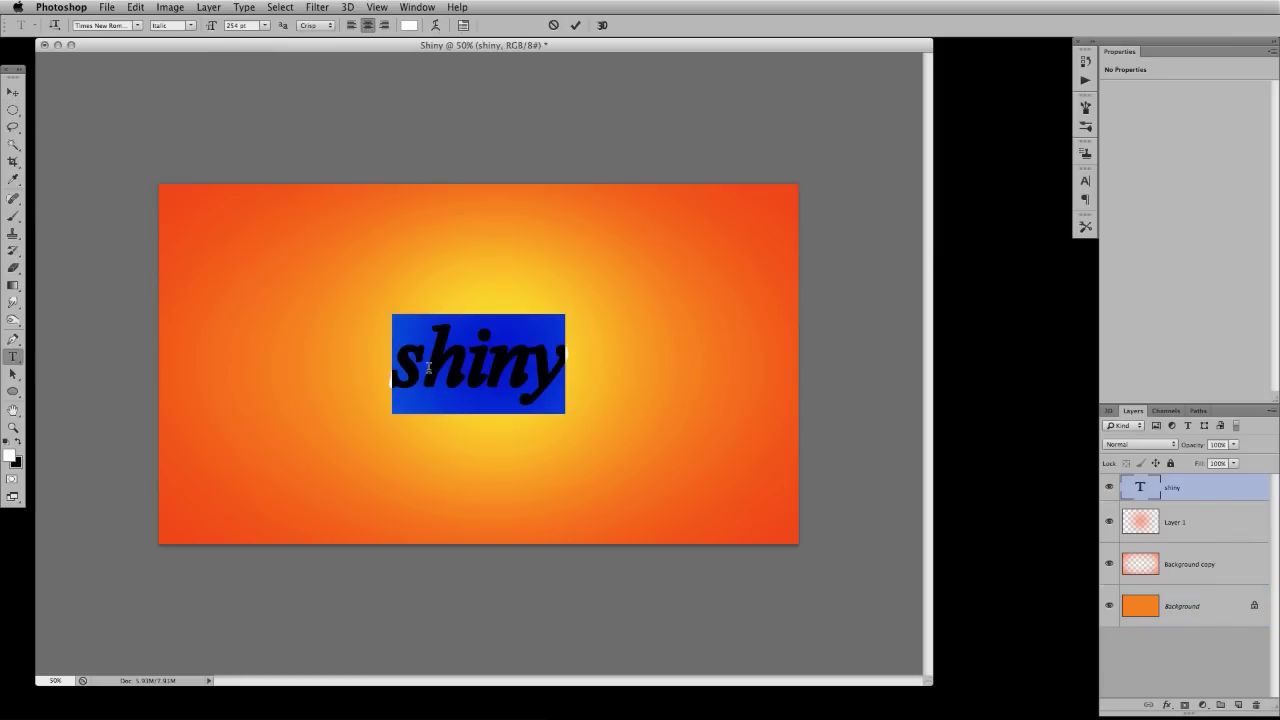
pyautogui.press('Left')
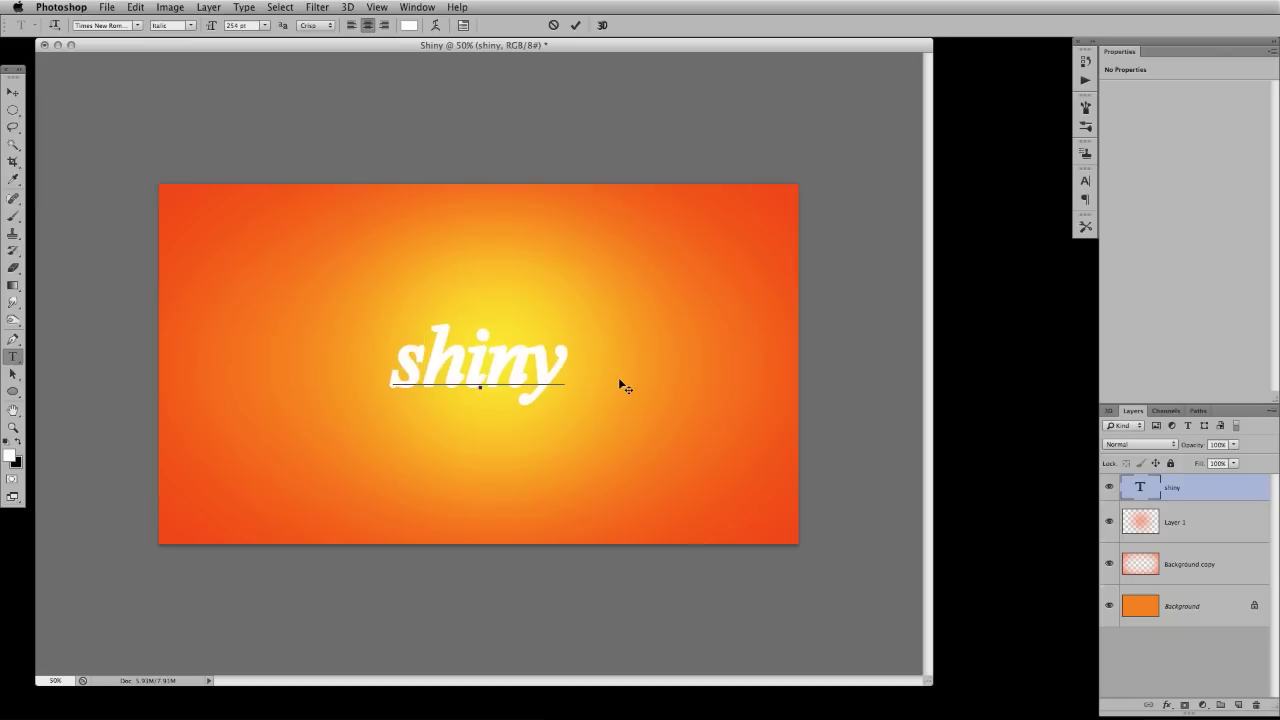
pyautogui.press('Right')
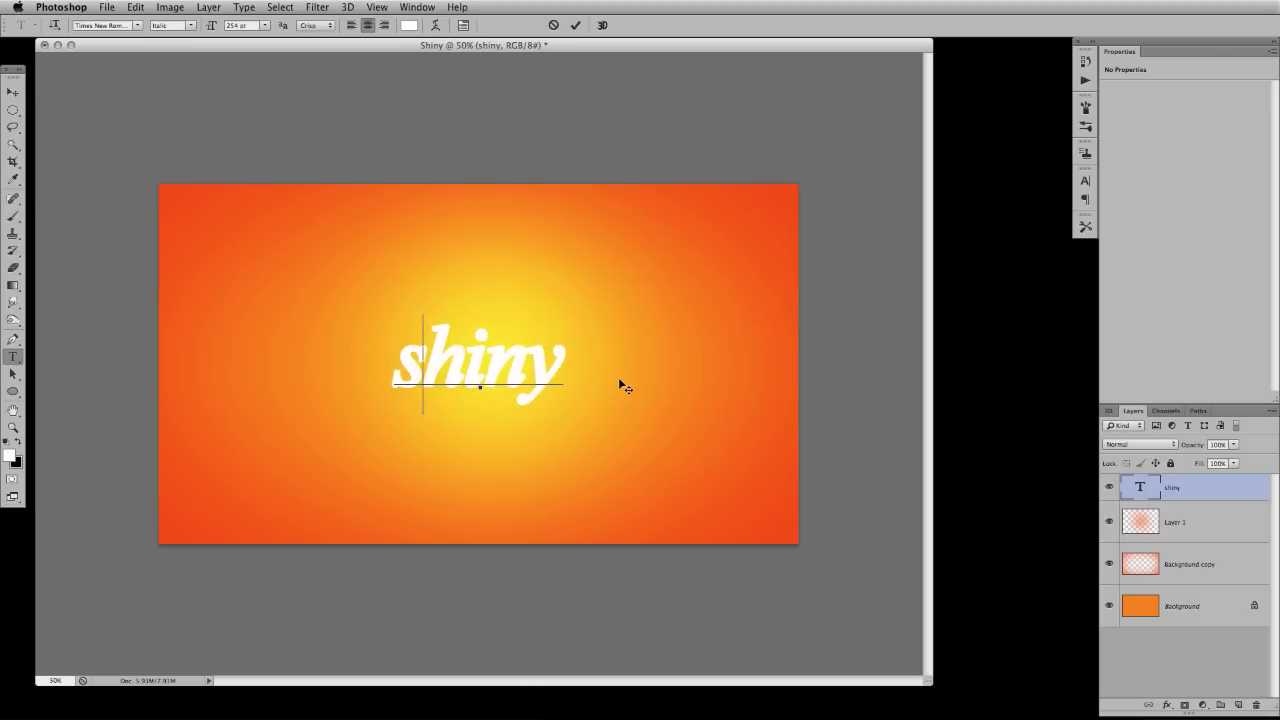
pyautogui.press('Right')
pyautogui.press('Right')
pyautogui.click(14, 93)
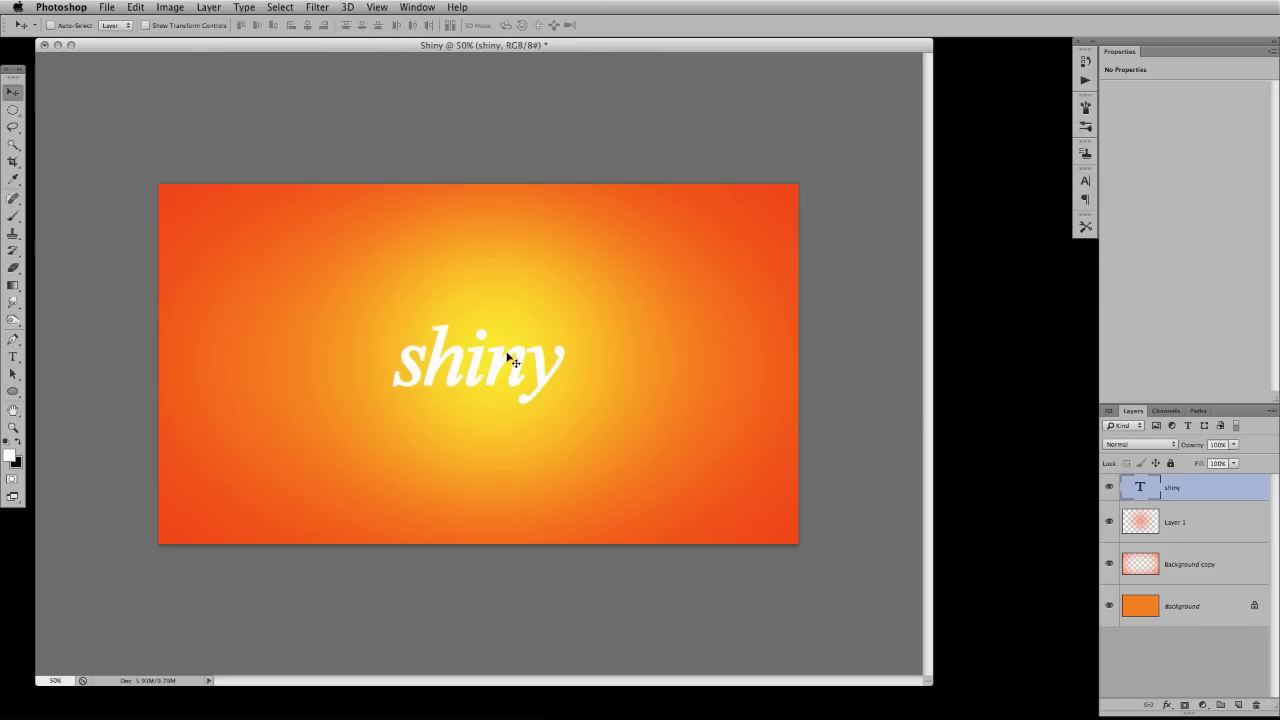
# Step: Select all the shiny text and change its colour to black
pyautogui.doubleClick(1140, 487)
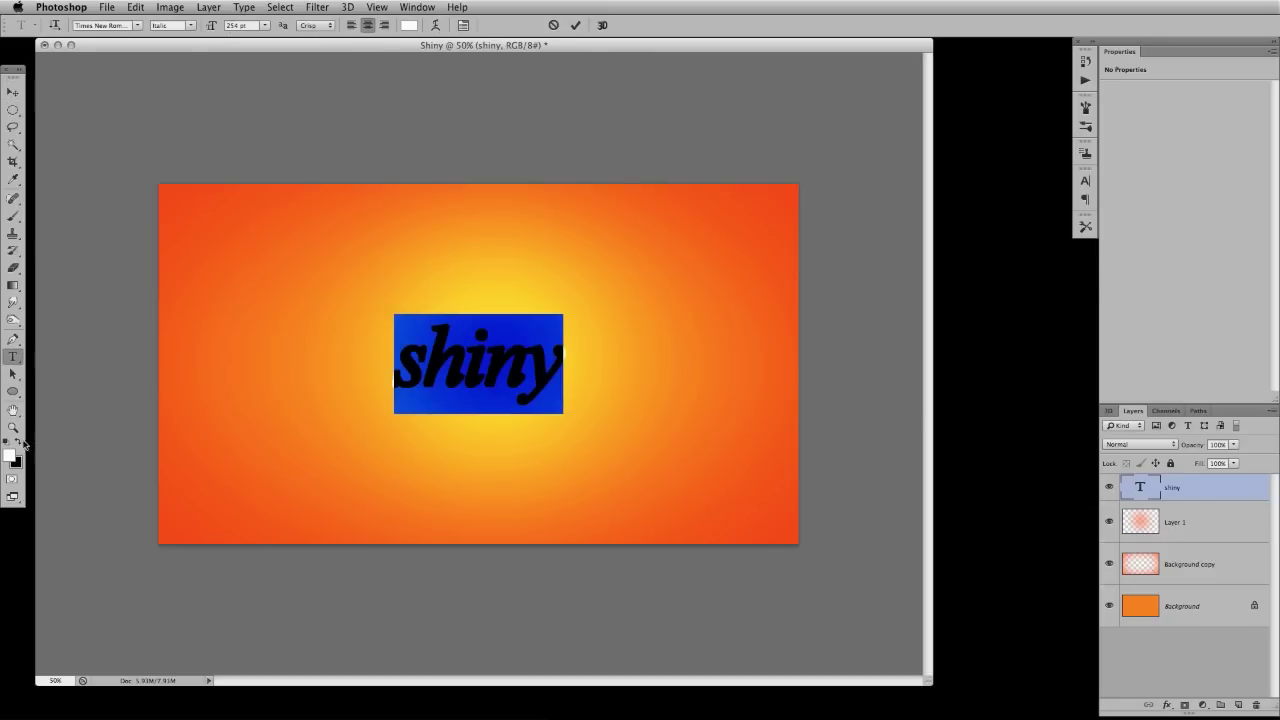
pyautogui.click(18, 441)
pyautogui.click(10, 456)
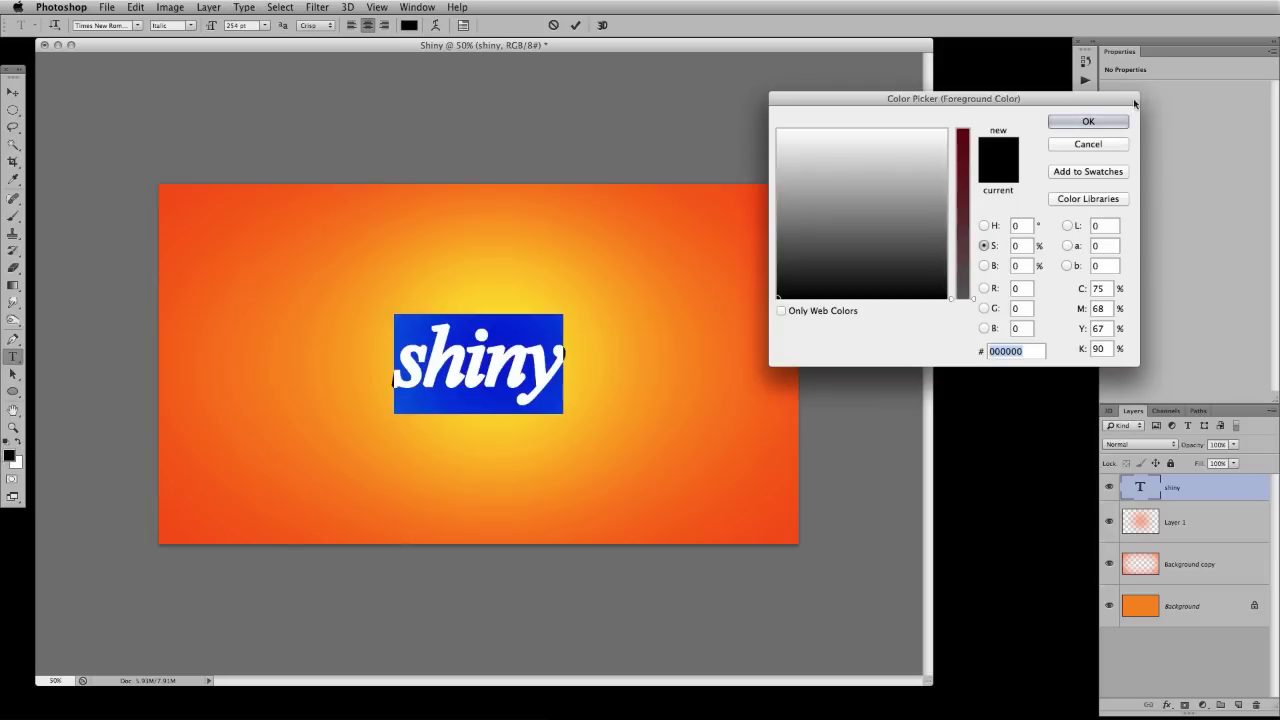
pyautogui.click(1088, 121)
pyautogui.click(16, 95)
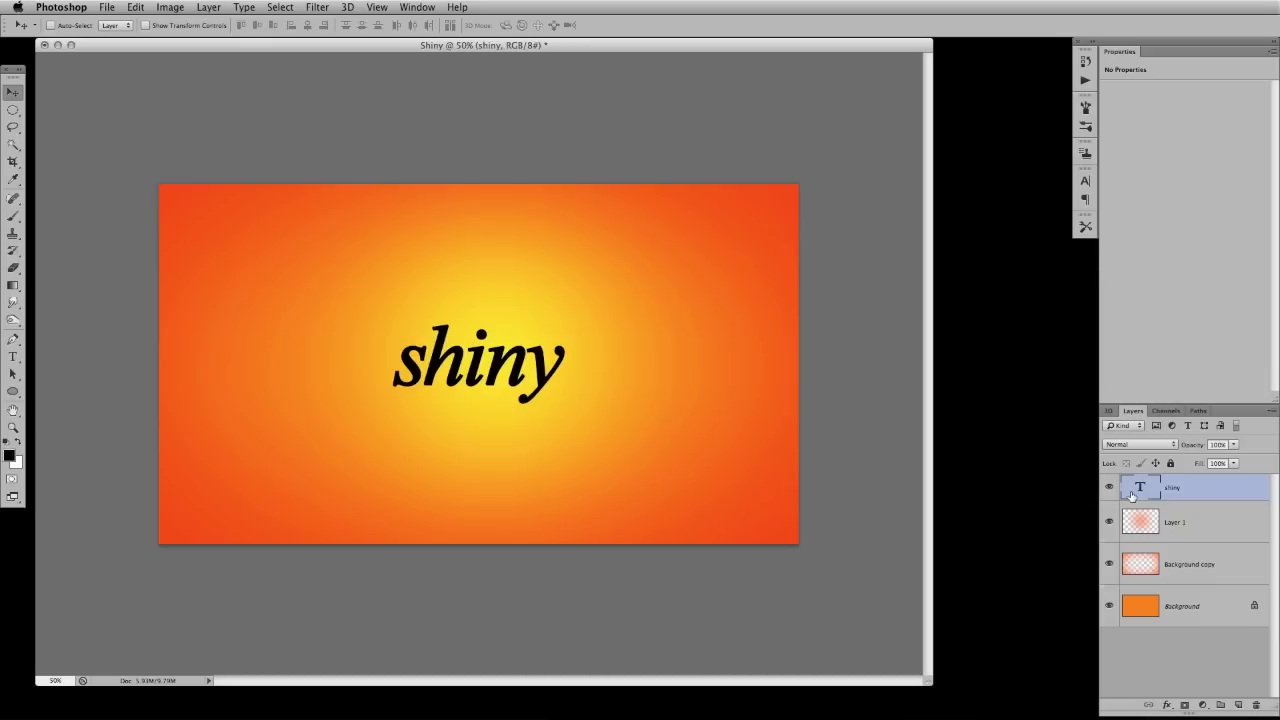
# Step: Create a new layer named Shine
pyautogui.press('super+shift+n')
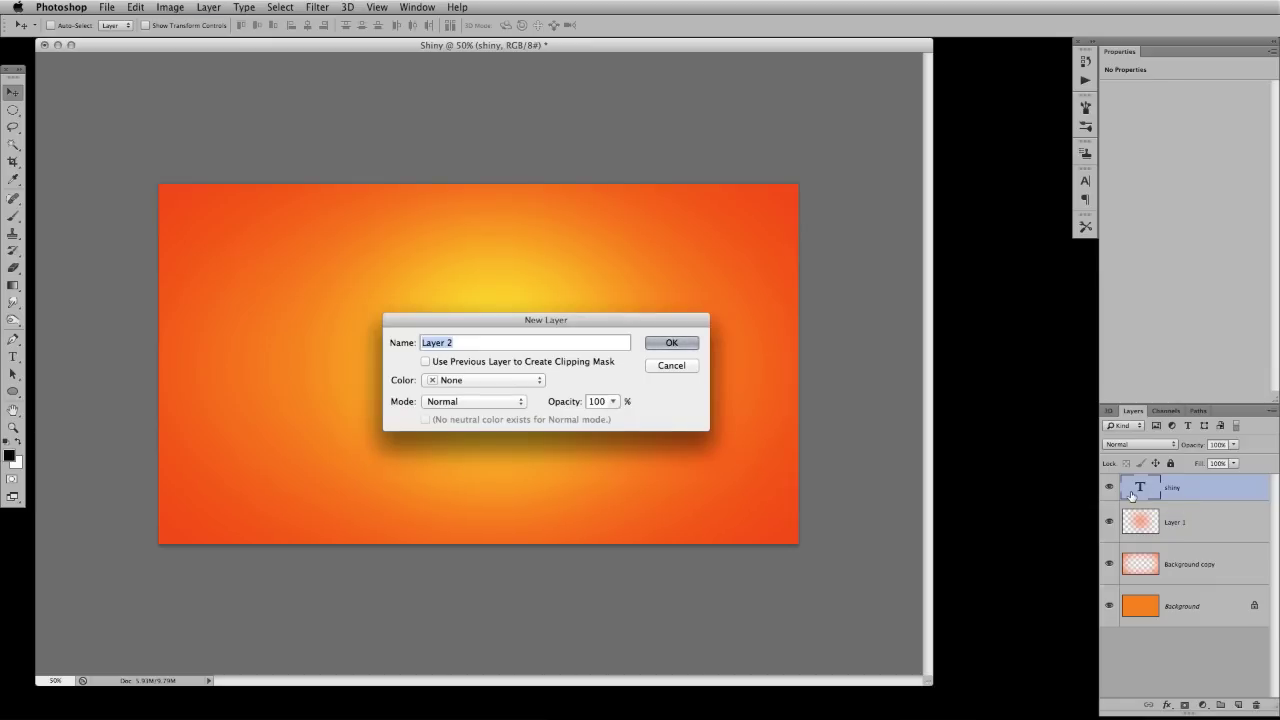
pyautogui.write('Shine')
pyautogui.press('Return')
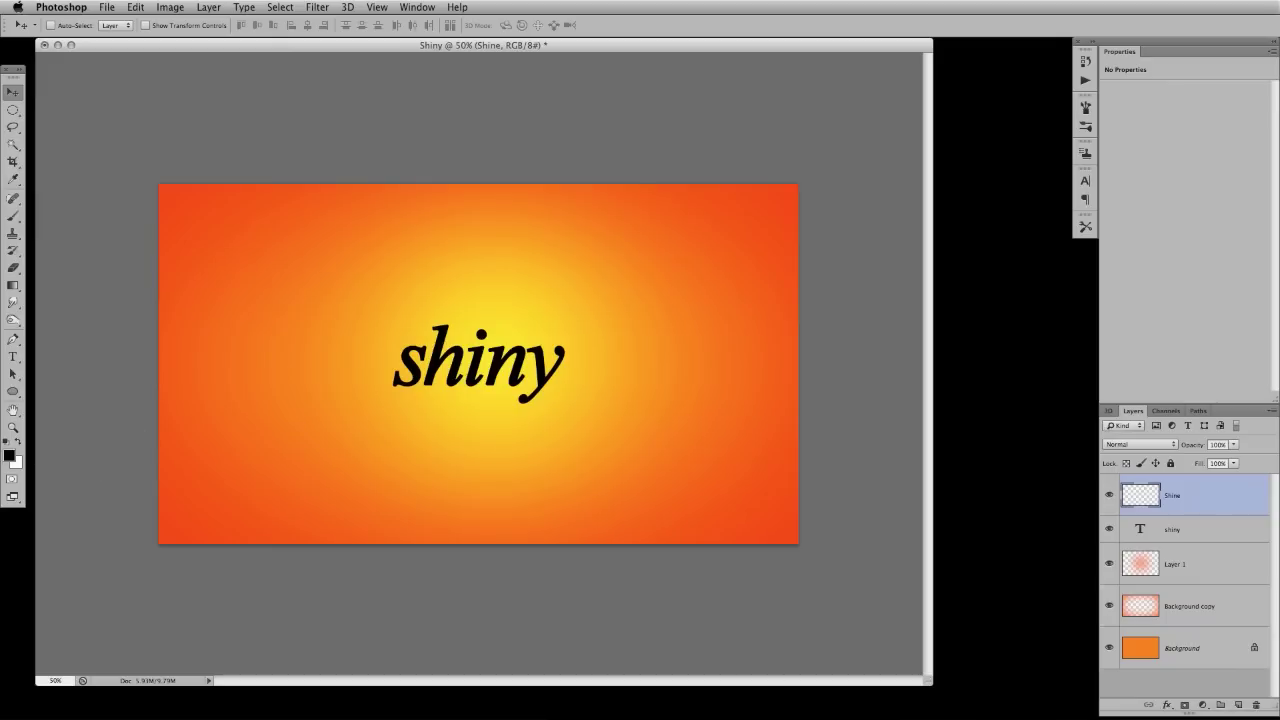
# Step: Pick a pink foreground colour in the Color Picker
pyautogui.click(9, 455)
pyautogui.click(962, 214)
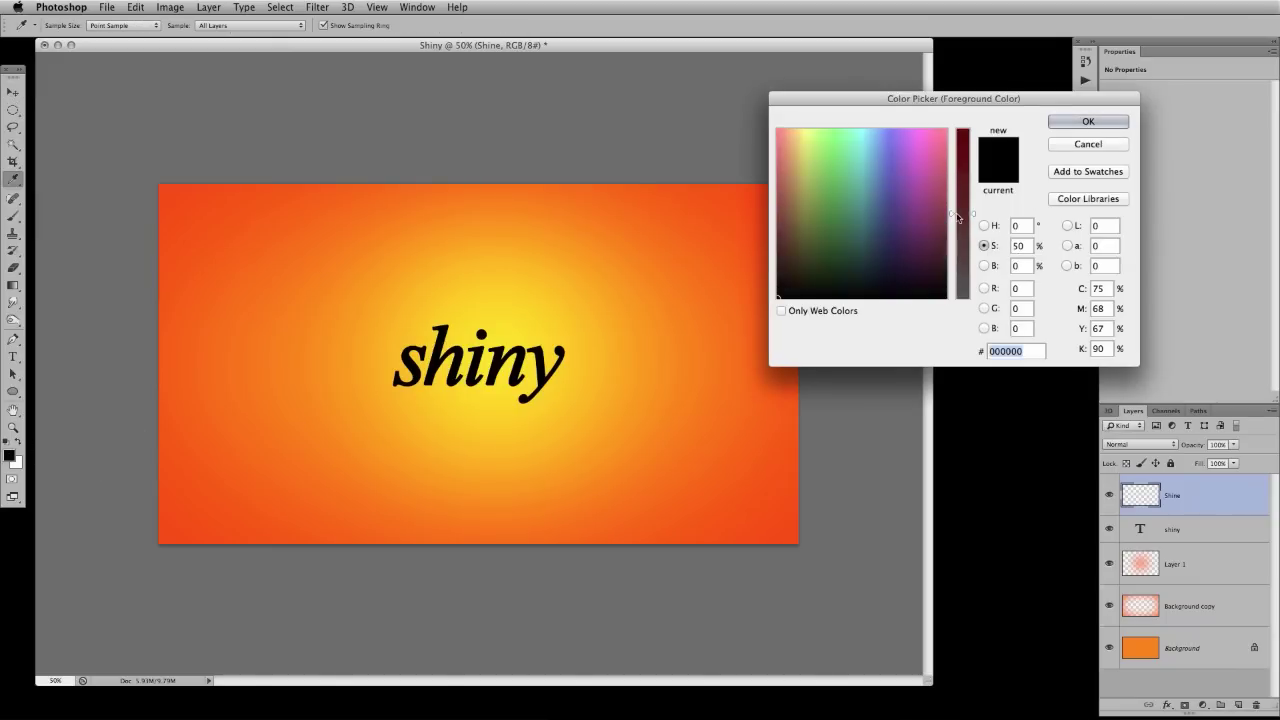
pyautogui.click(933, 178)
pyautogui.click(962, 135)
pyautogui.click(1088, 121)
pyautogui.press('v')
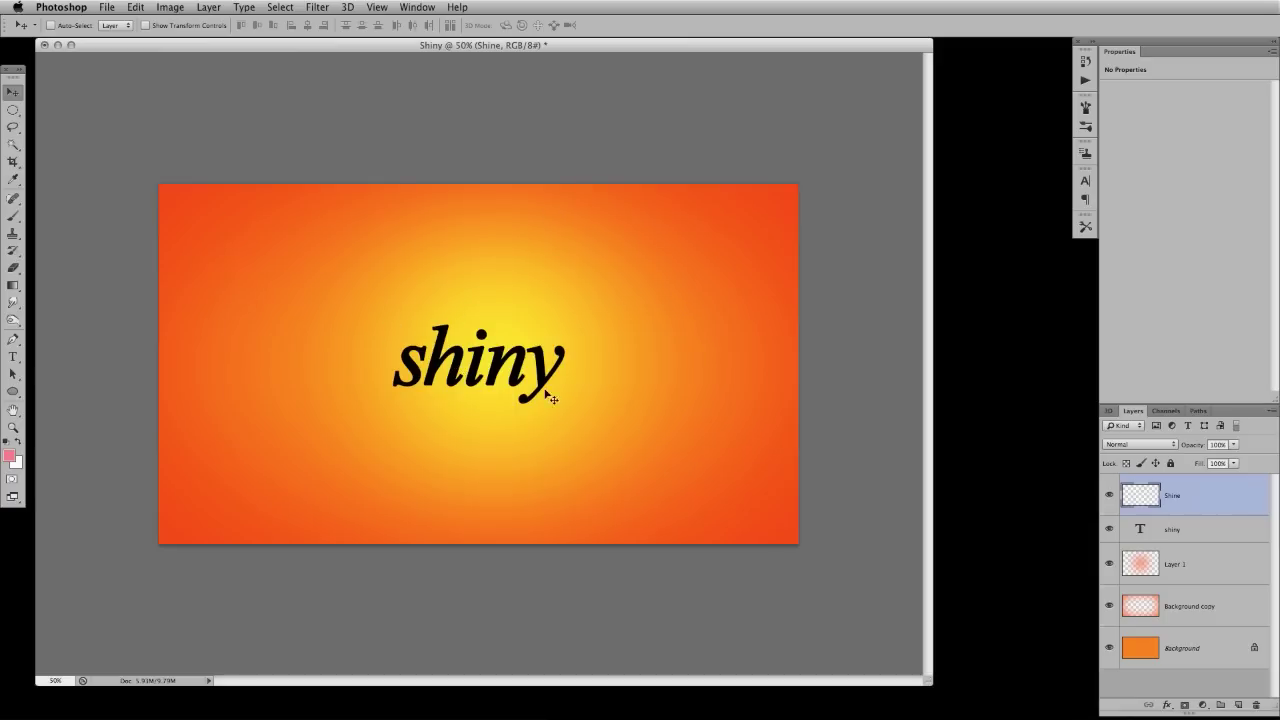
# Step: Reset default colours and fill the Shine layer with black, then solid white
pyautogui.press('d')
pyautogui.hotkey('alt', 'BackSpace')
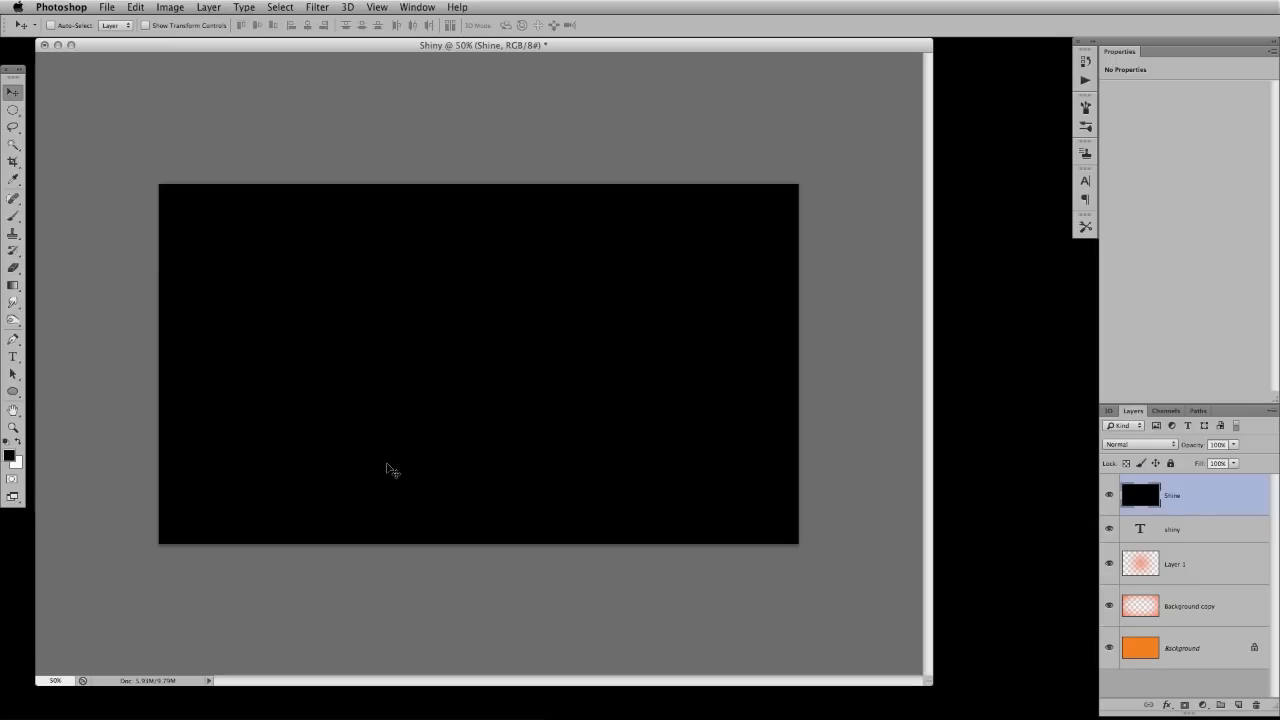
pyautogui.press('super+BackSpace')
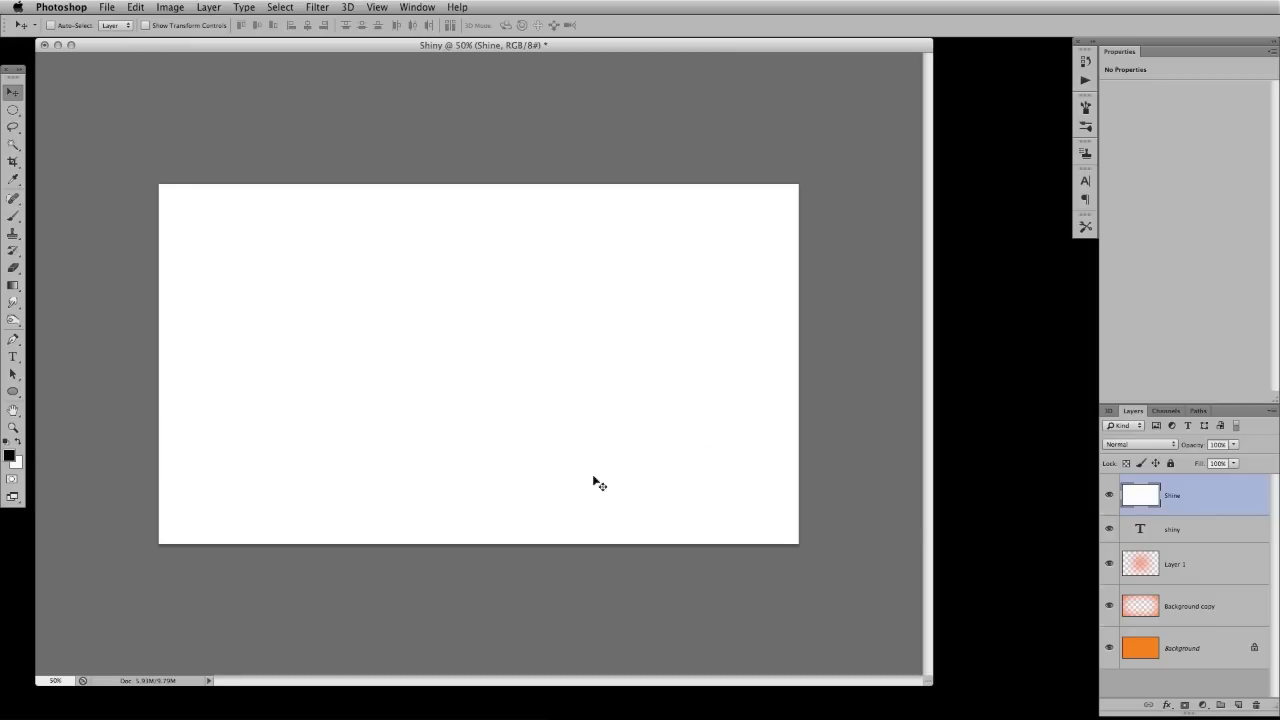
# Step: Toggle the white Shine layer's visibility to compare, leaving it visible
pyautogui.click(1109, 495)
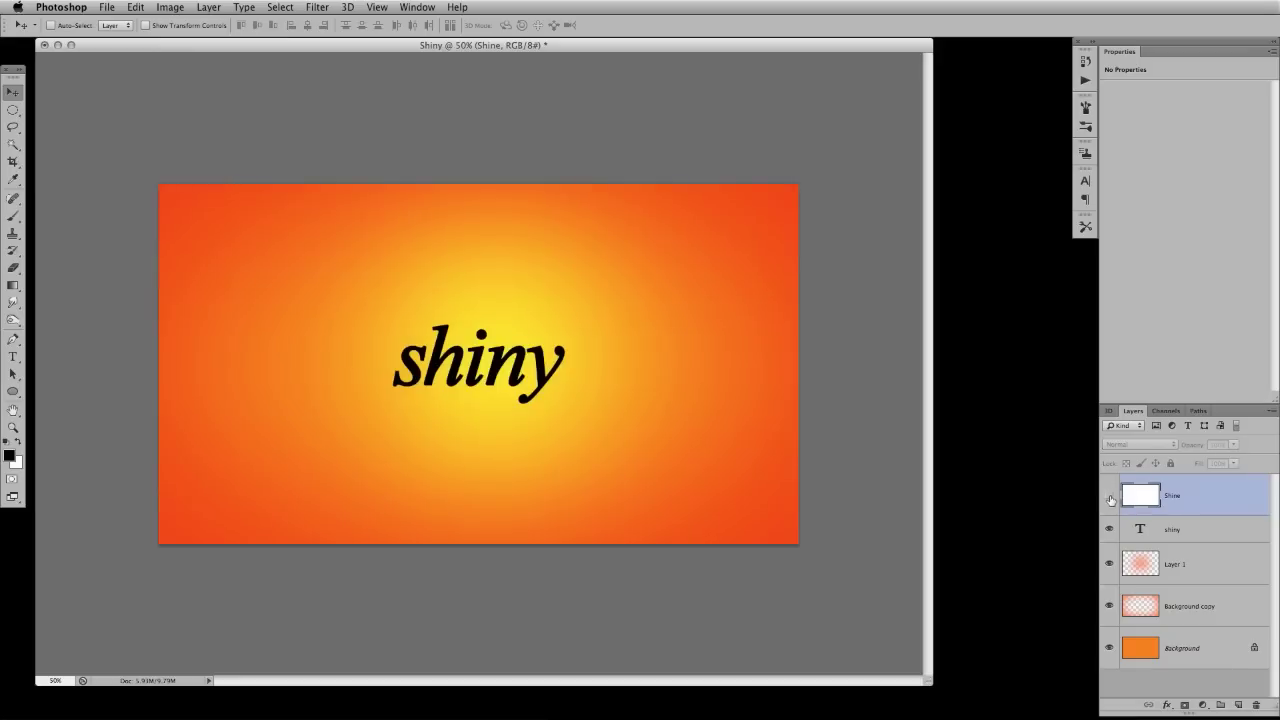
pyautogui.click(1109, 497)
pyautogui.click(1109, 497)
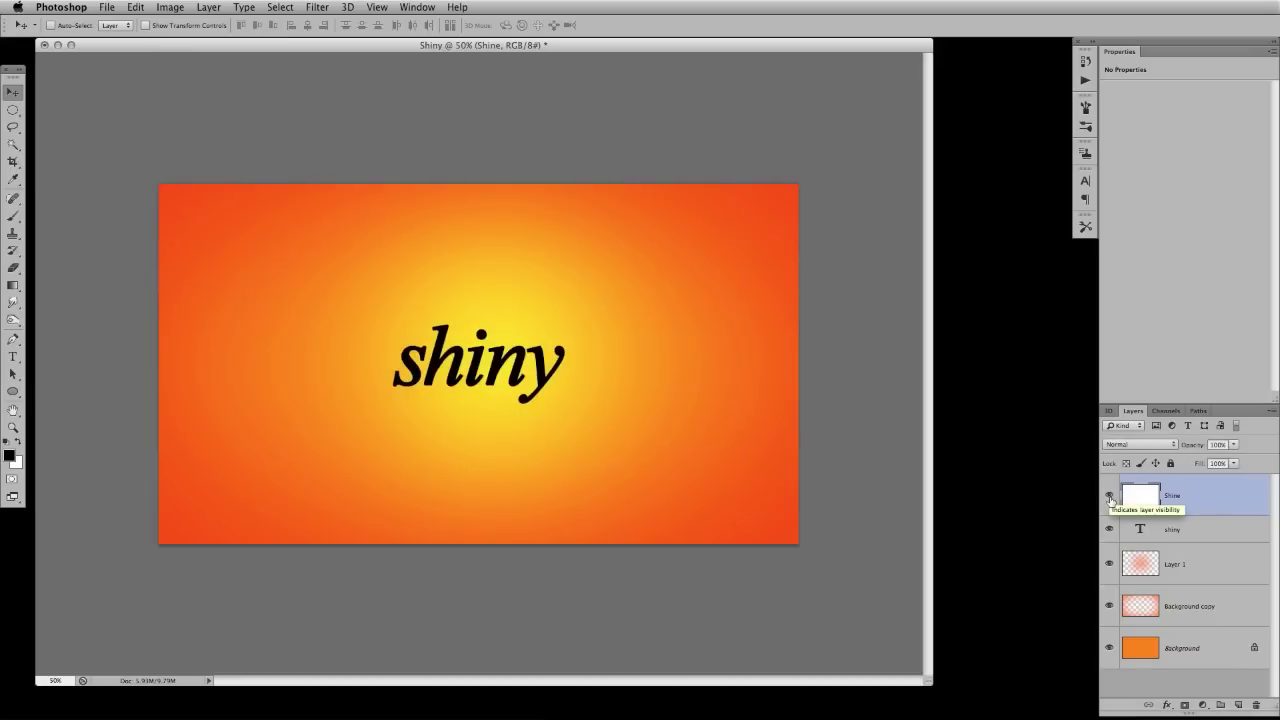
pyautogui.click(1109, 497)
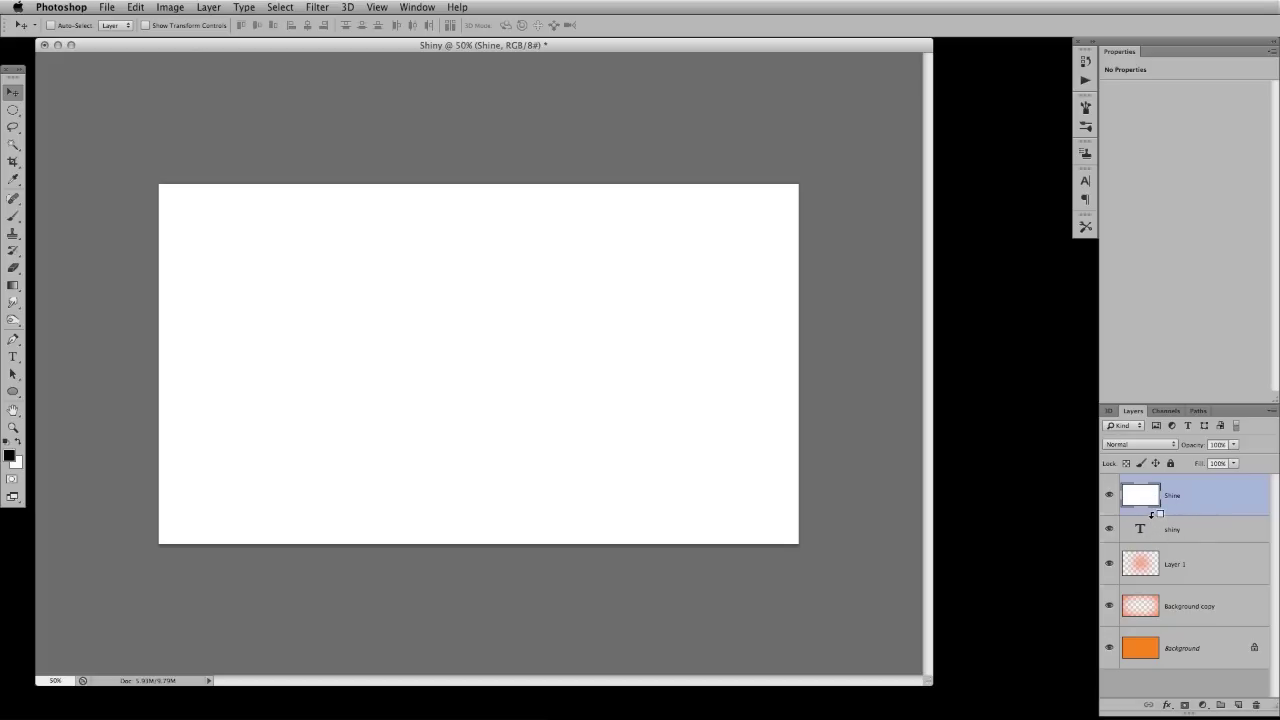
# Step: Clip the Shine layer to the shiny text and move it up over the letters' upper half
pyautogui.keyDown('alt'); pyautogui.click(1152, 514); pyautogui.keyUp('alt')
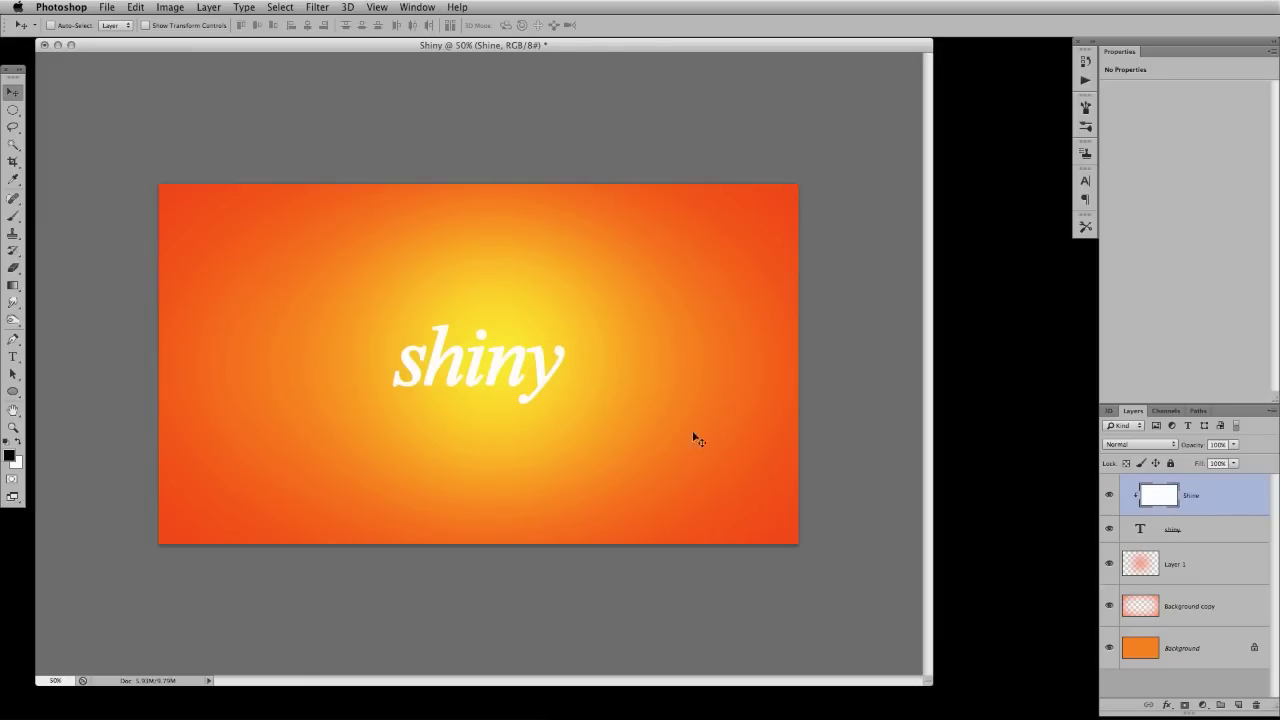
pyautogui.moveTo(374, 428); pyautogui.dragTo(412, 259)
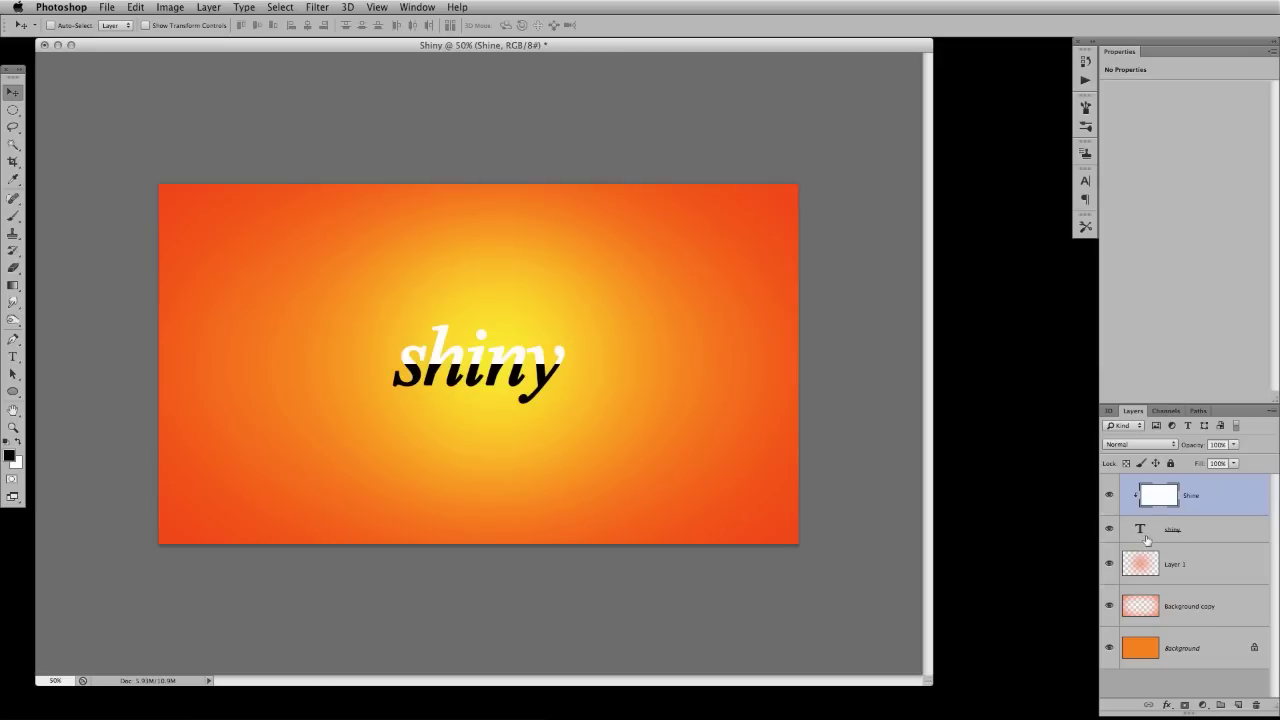
pyautogui.moveTo(476, 315); pyautogui.dragTo(480, 333)
# Step: Add a mask to Shine and drag a black-to-white gradient on it, toggling the clip to check
pyautogui.click(1185, 705)
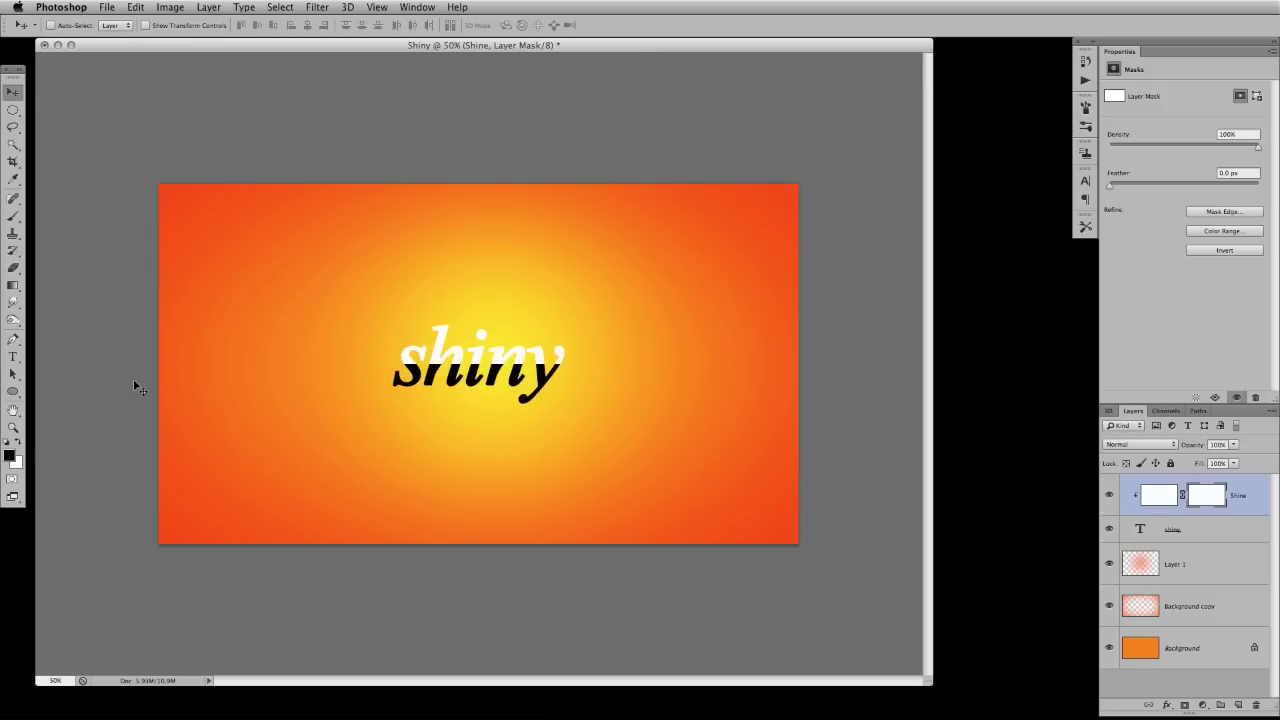
pyautogui.press('g')
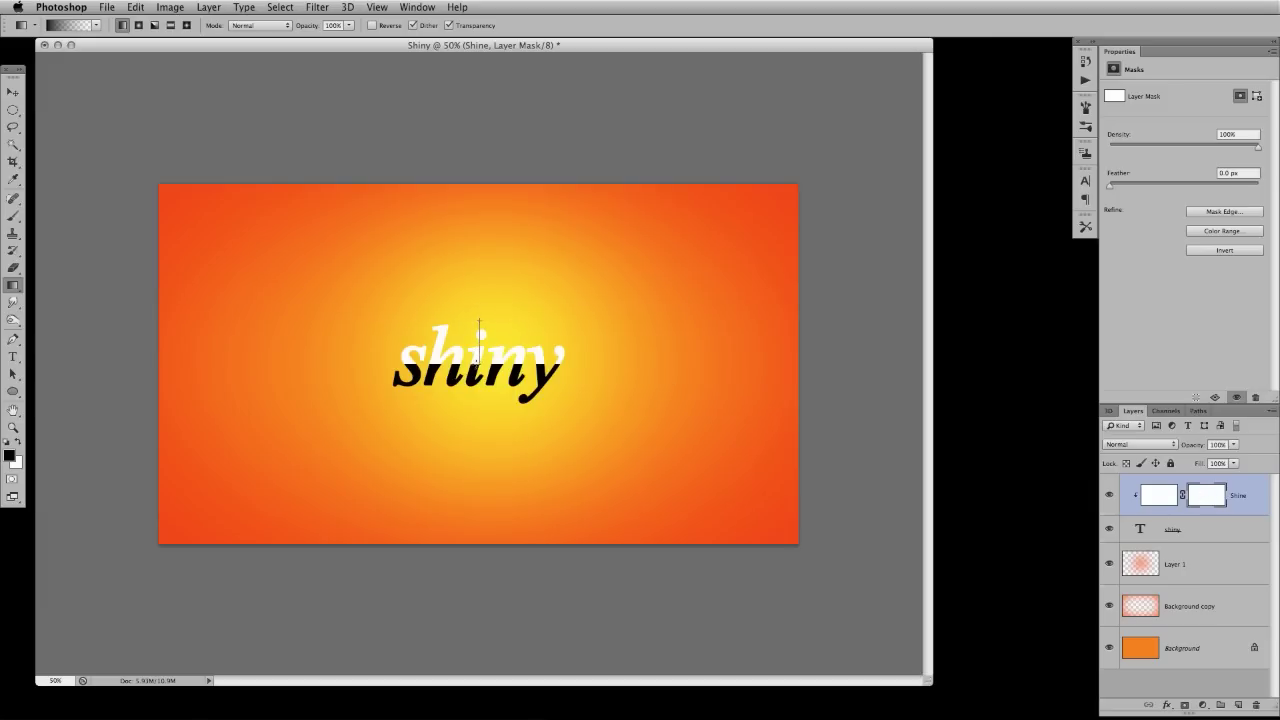
pyautogui.moveTo(477, 360)
pyautogui.mouseDown()
pyautogui.moveTo(481, 334)
pyautogui.moveTo(478, 378)
pyautogui.mouseUp()
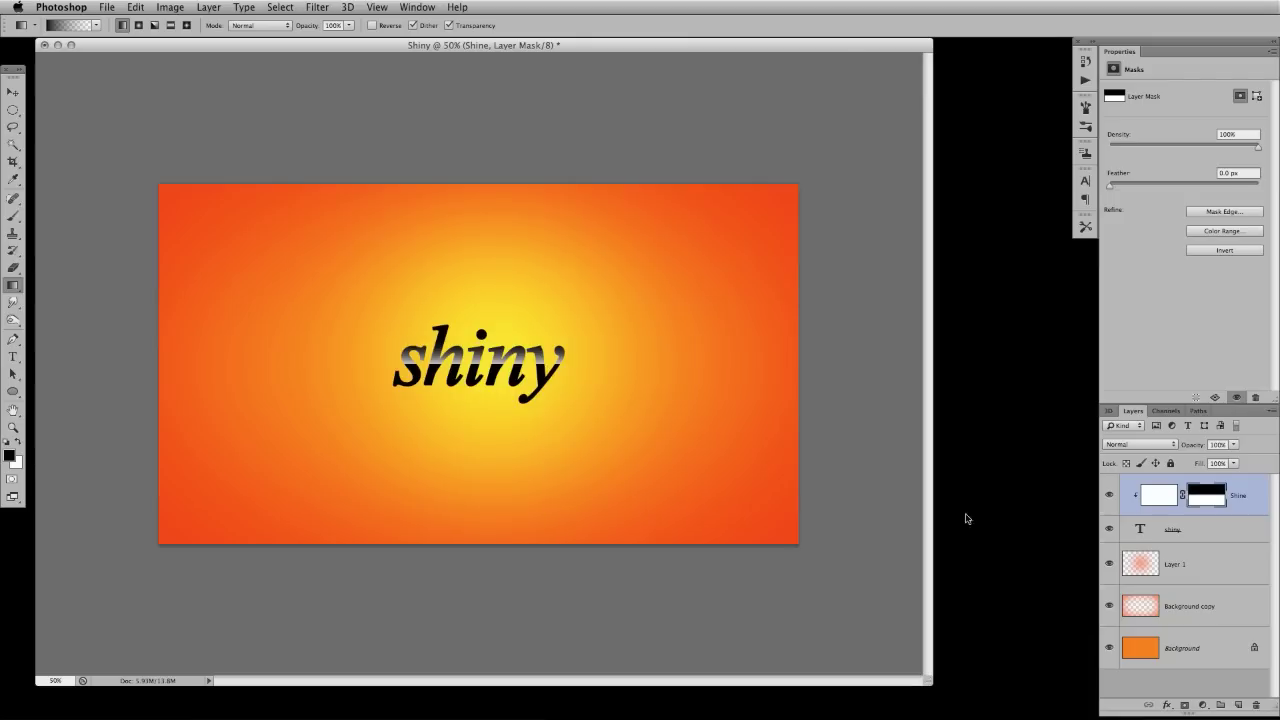
pyautogui.keyDown('alt'); pyautogui.click(1158, 512); pyautogui.keyUp('alt')
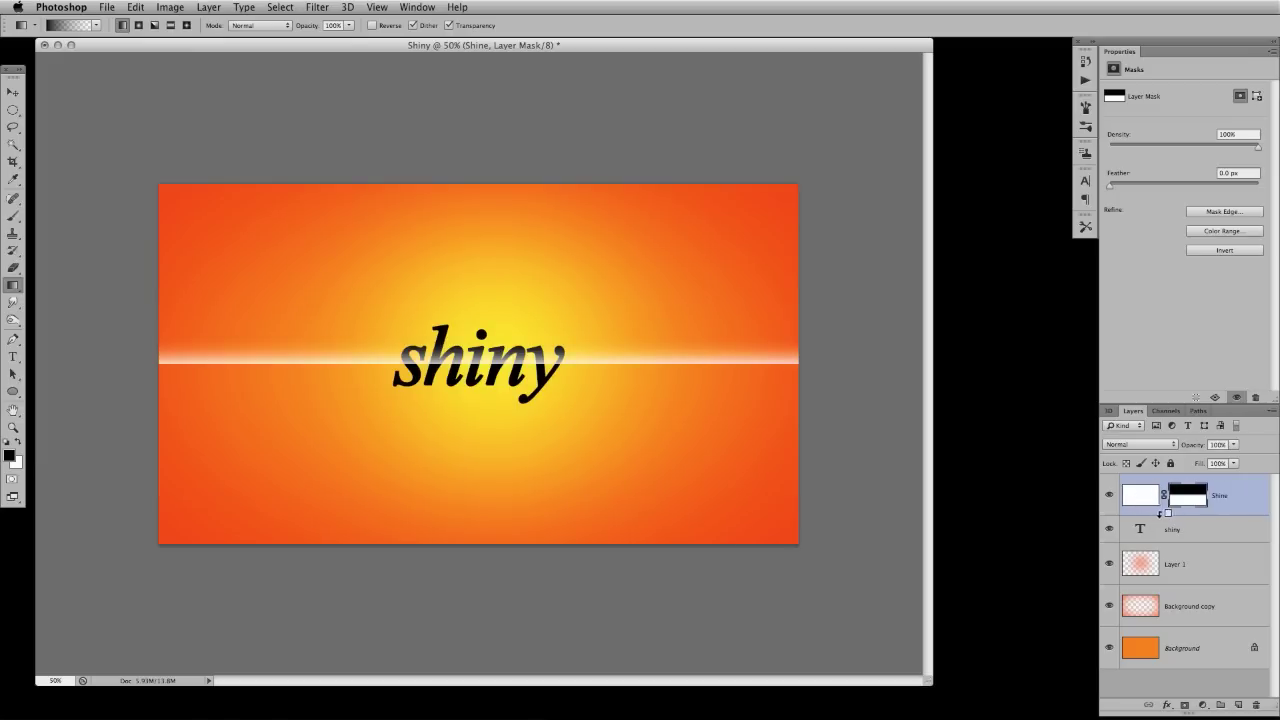
pyautogui.keyDown('alt'); pyautogui.click(1160, 513); pyautogui.keyUp('alt')
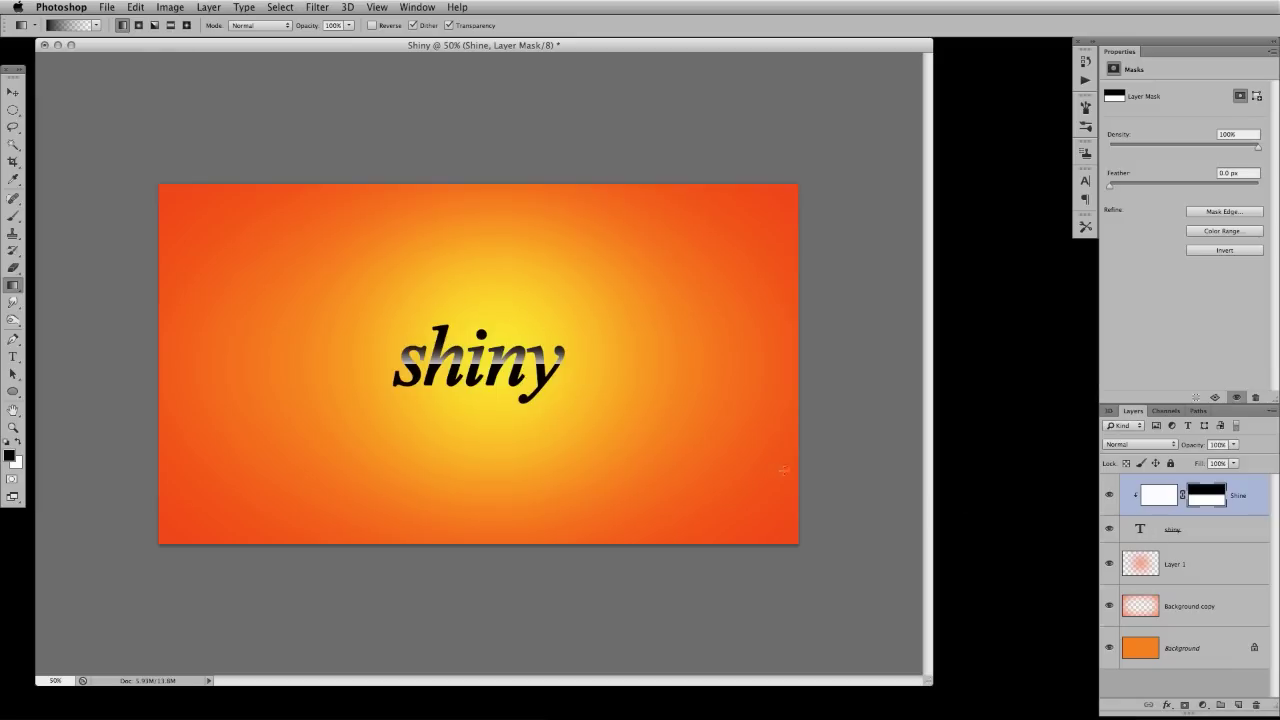
# Step: Select the shiny text layer and open its Bevel & Emboss layer style
pyautogui.click(1140, 537)
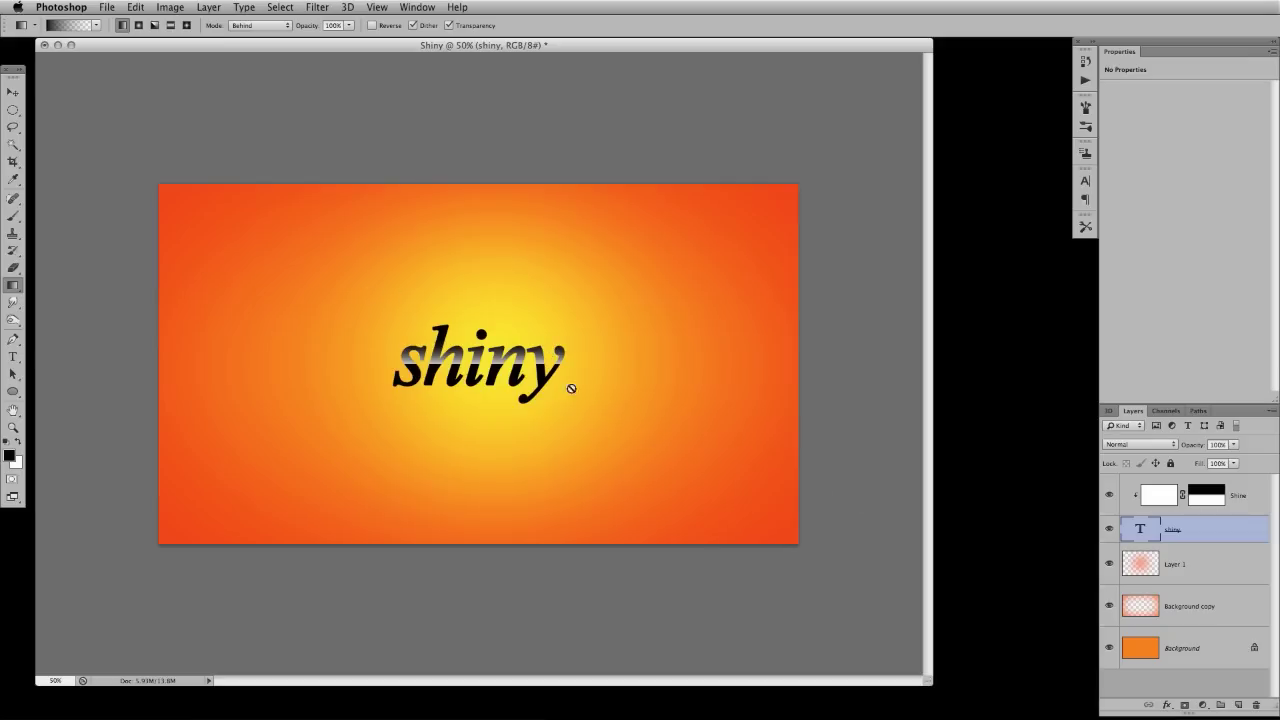
pyautogui.click(1167, 706)
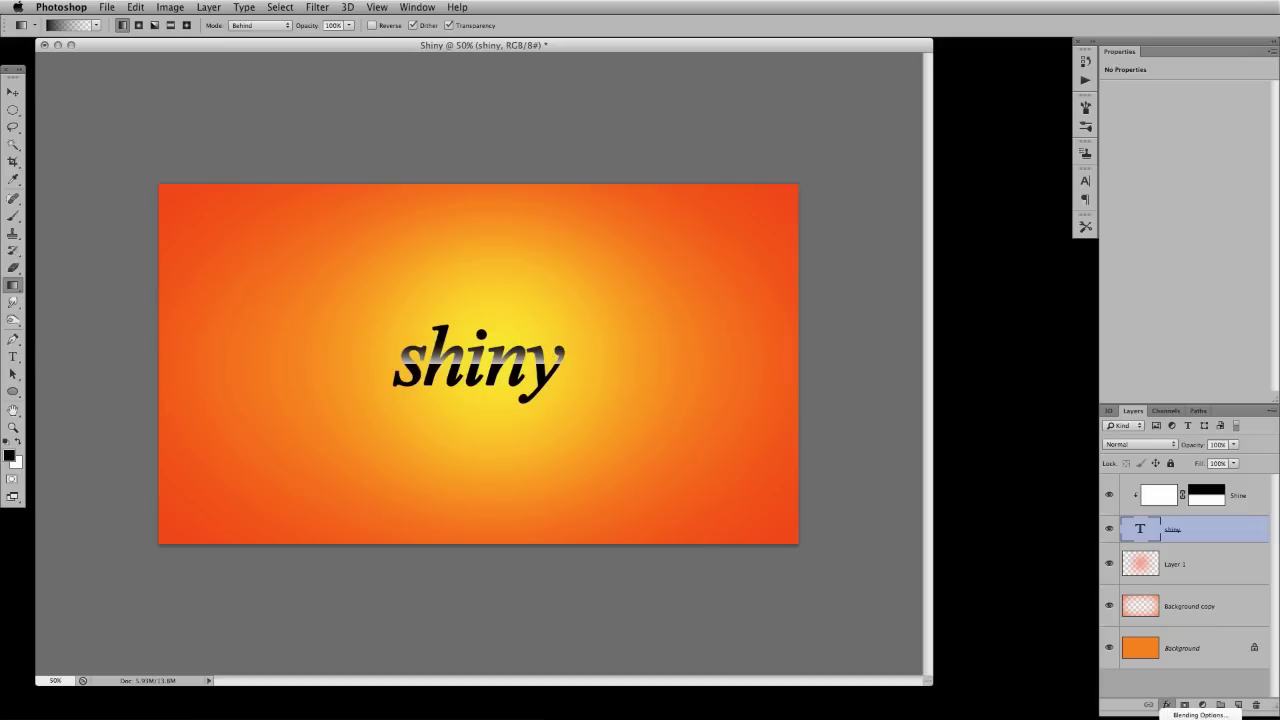
pyautogui.click(1200, 715)
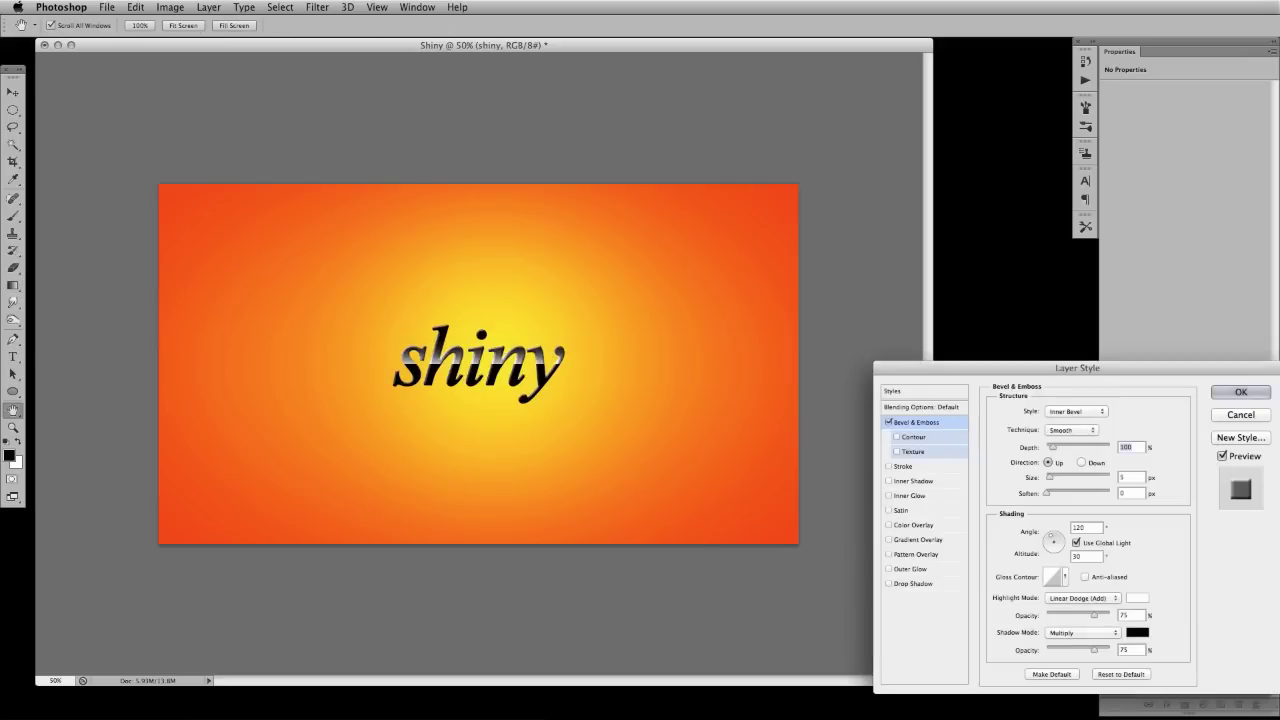
pyautogui.moveTo(1005, 372); pyautogui.dragTo(760, 302)
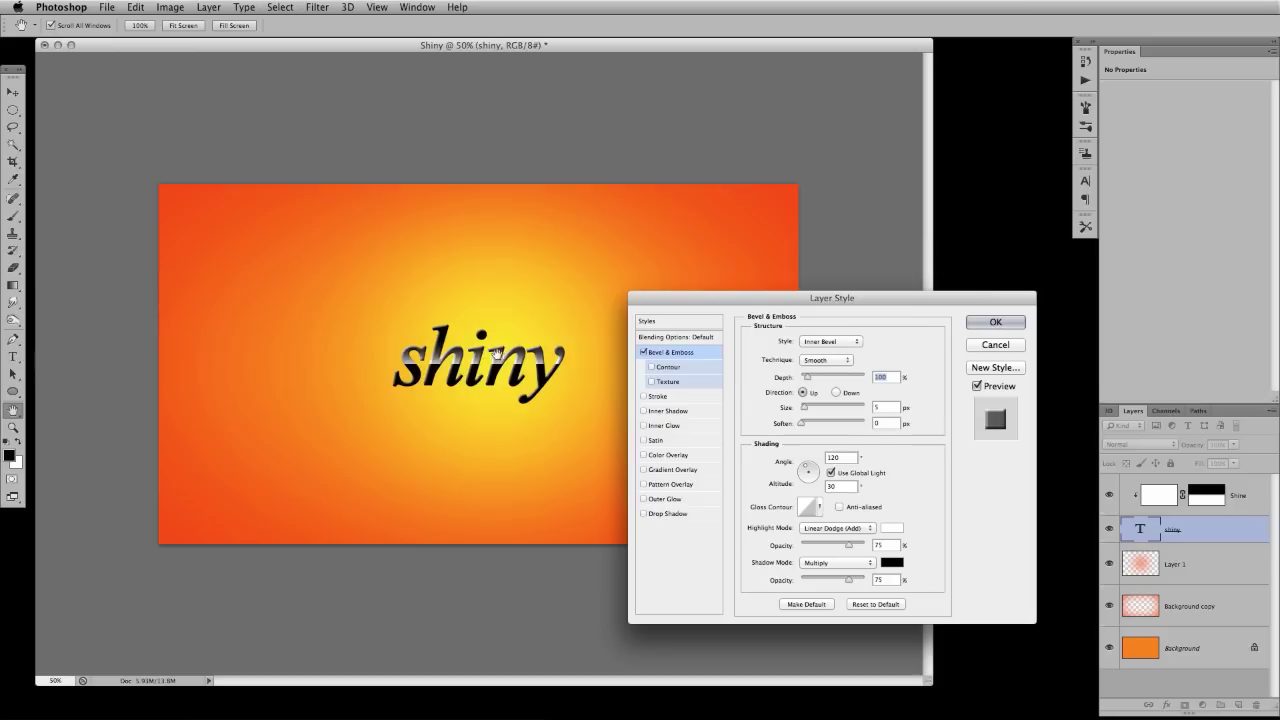
# Step: Try the Outer Bevel and Stroke Emboss styles and add a stroke to the text
pyautogui.click(830, 342)
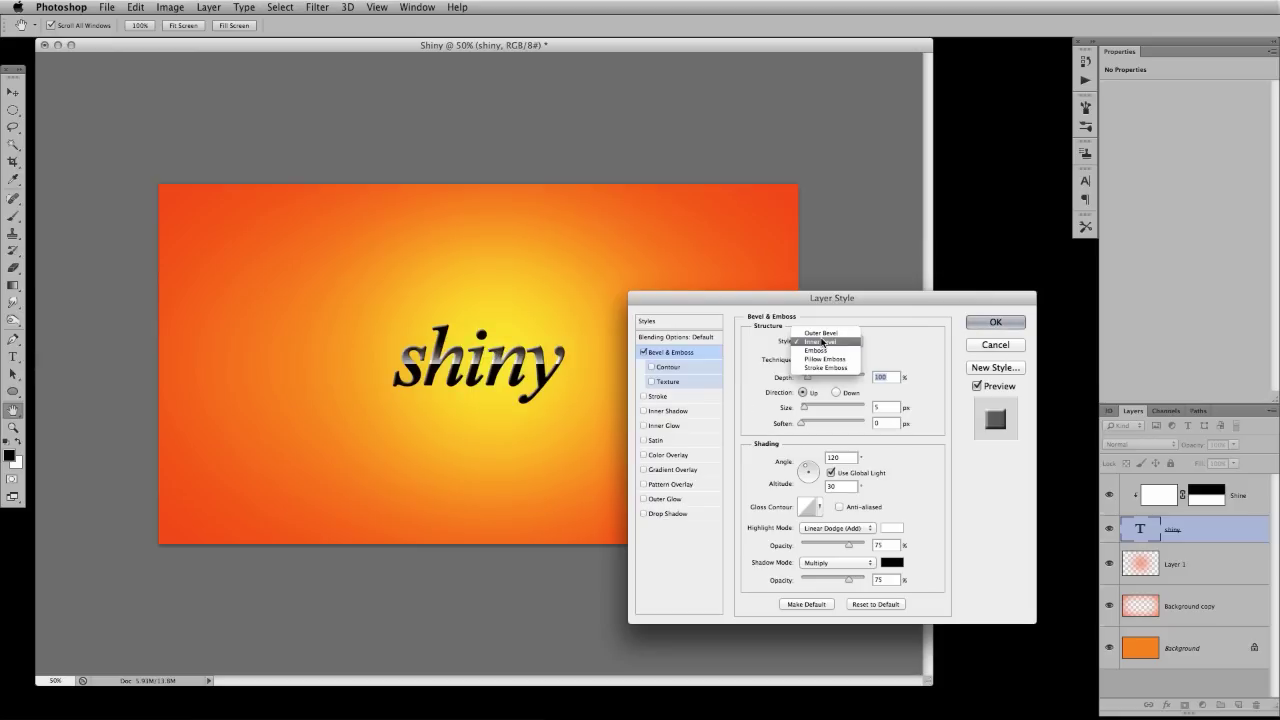
pyautogui.click(816, 332)
pyautogui.click(816, 343)
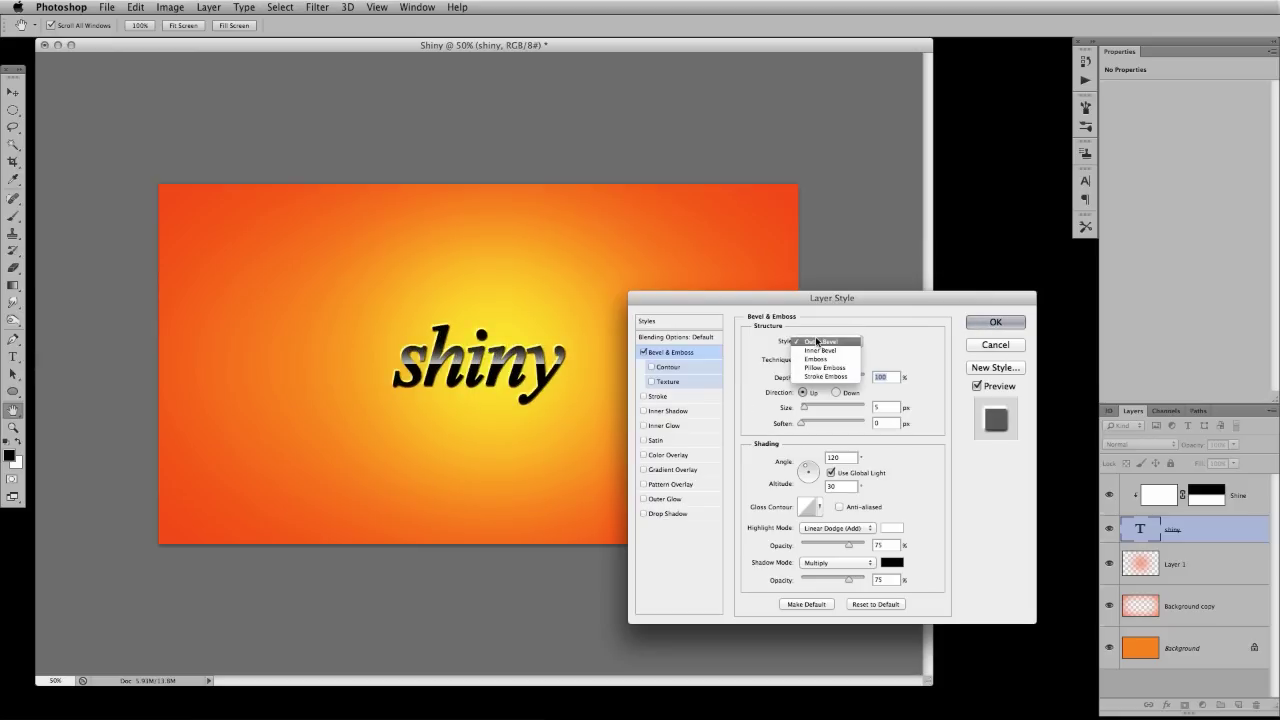
pyautogui.click(845, 377)
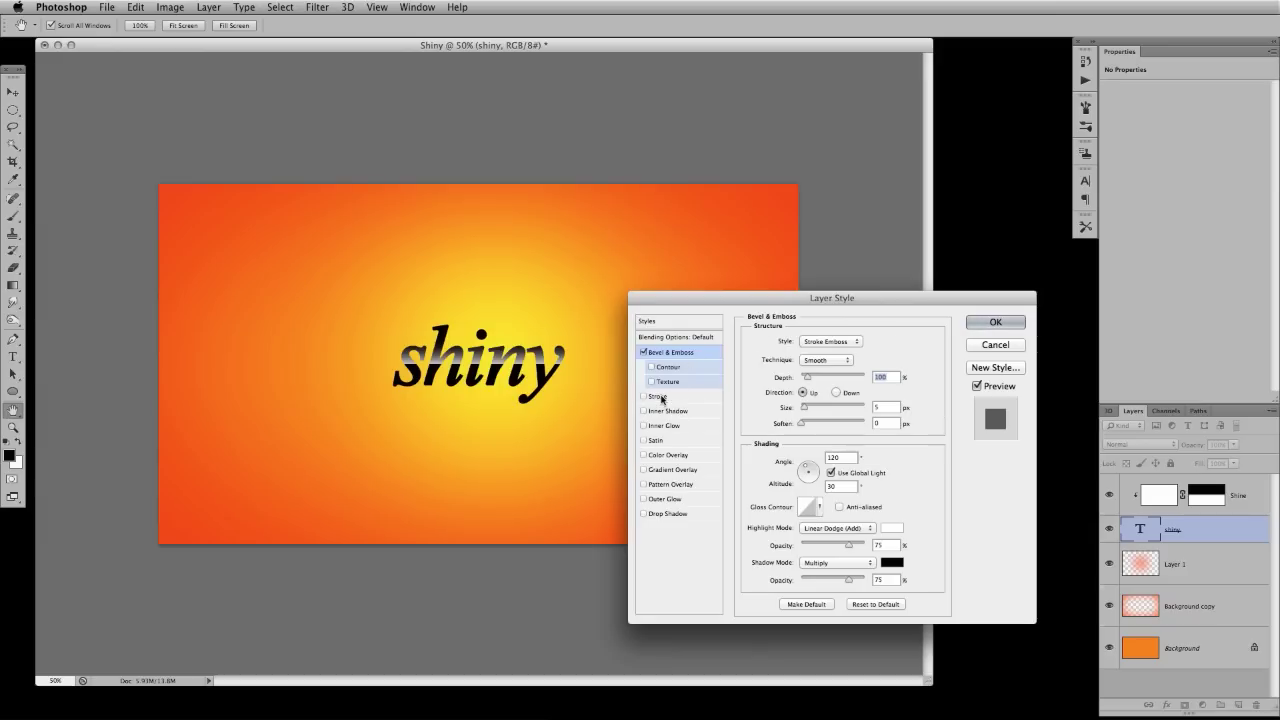
pyautogui.click(658, 396)
pyautogui.moveTo(800, 341); pyautogui.dragTo(798, 344)
pyautogui.click(680, 353)
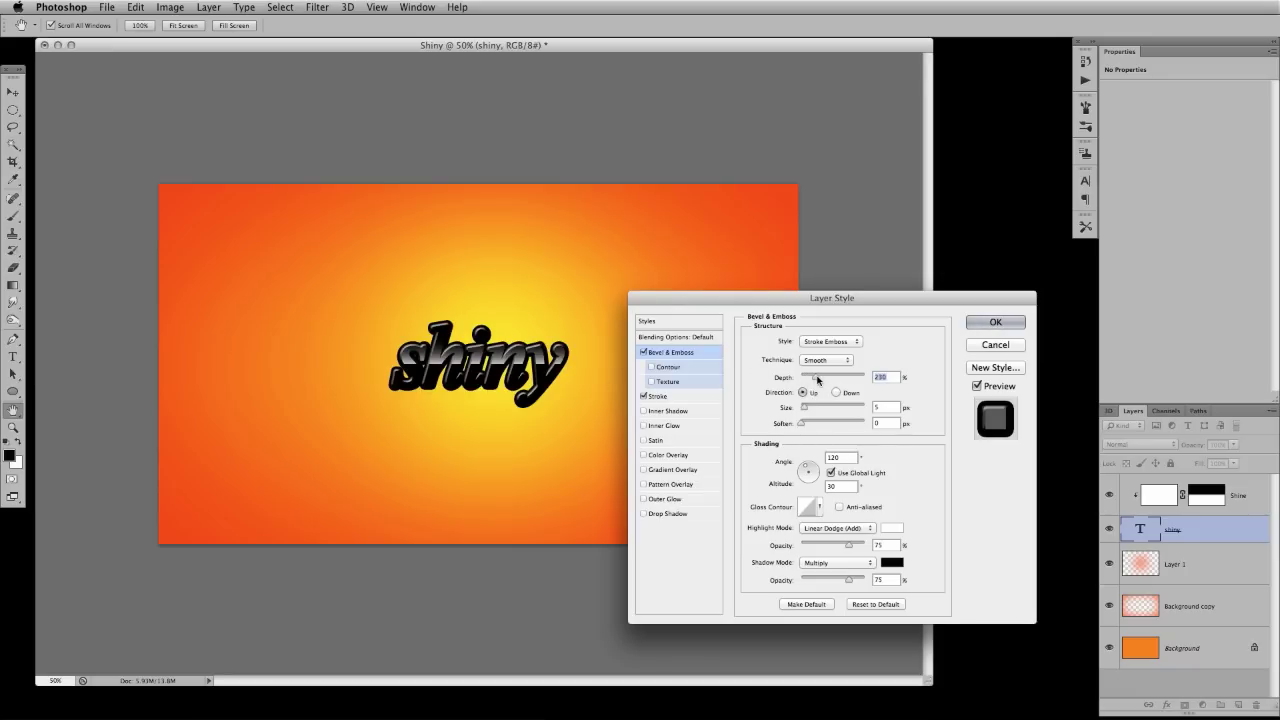
# Step: Raise the bevel depth to 417% and leave the Stroke effect turned off
pyautogui.moveTo(812, 379); pyautogui.dragTo(827, 380)
pyautogui.click(644, 398)
pyautogui.click(644, 397)
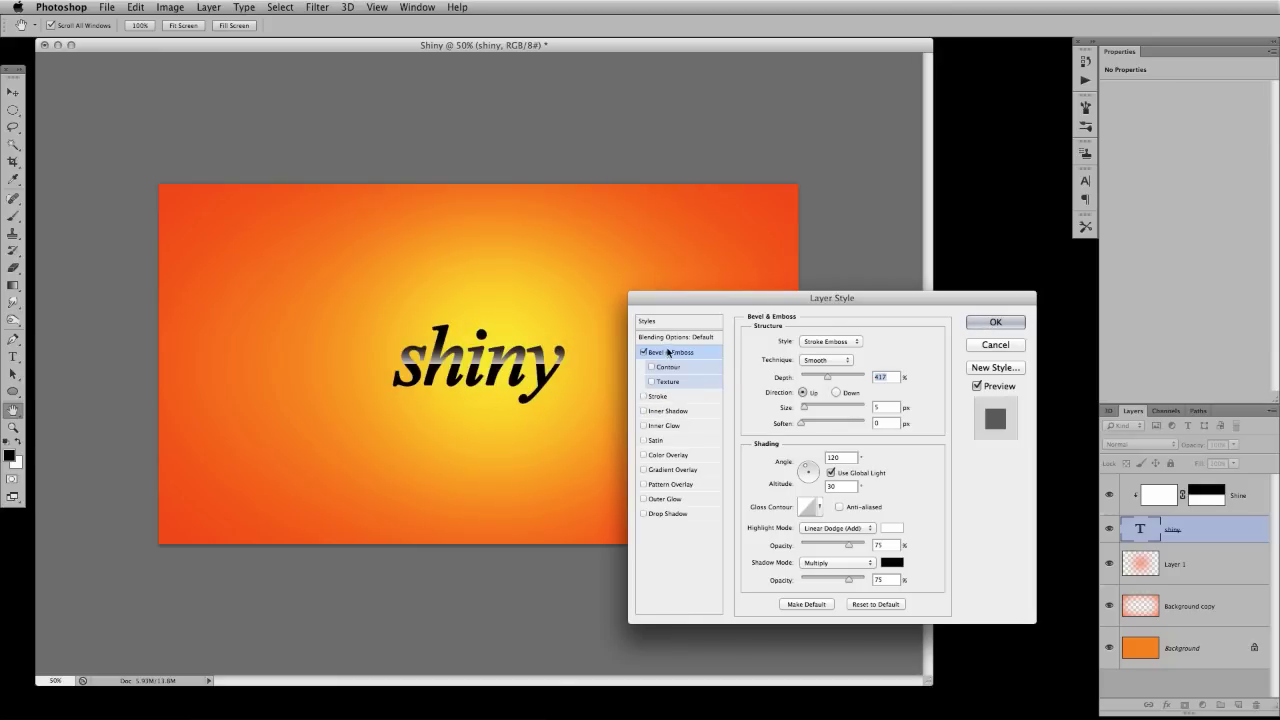
pyautogui.click(830, 341)
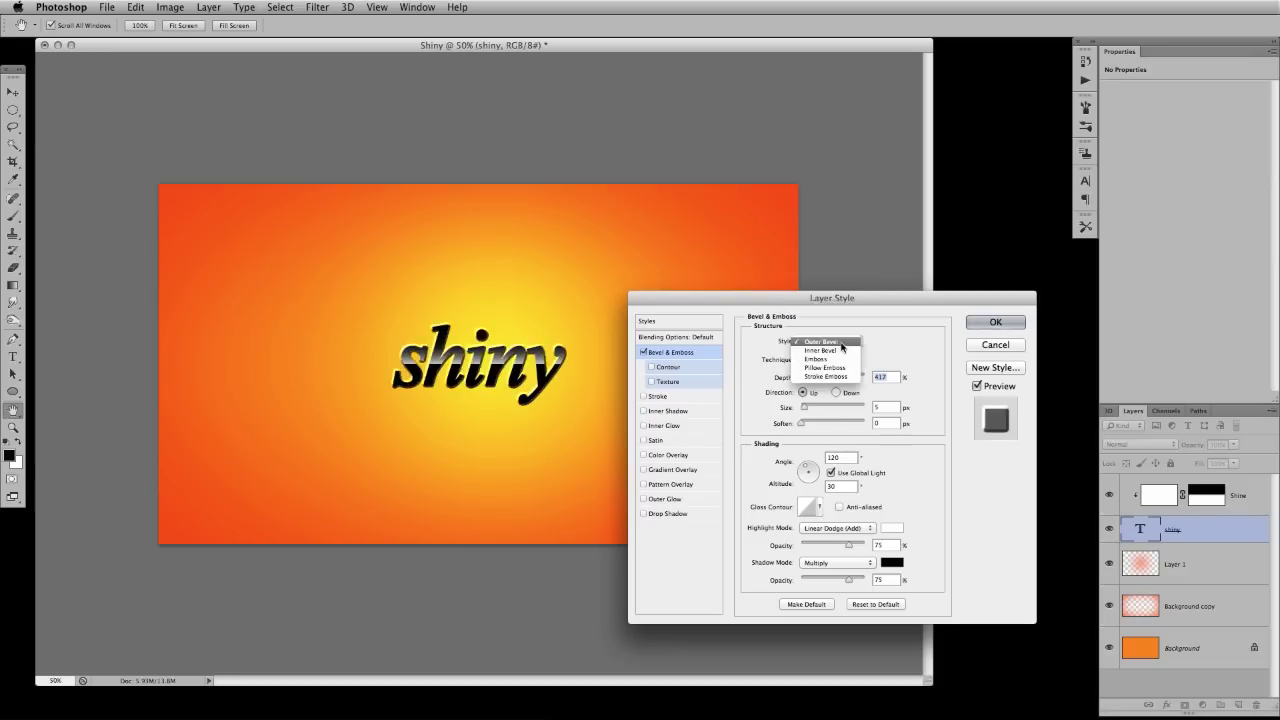
# Step: Set the bevel to Outer Bevel, Chisel Hard technique, with 200% depth
pyautogui.click(833, 308)
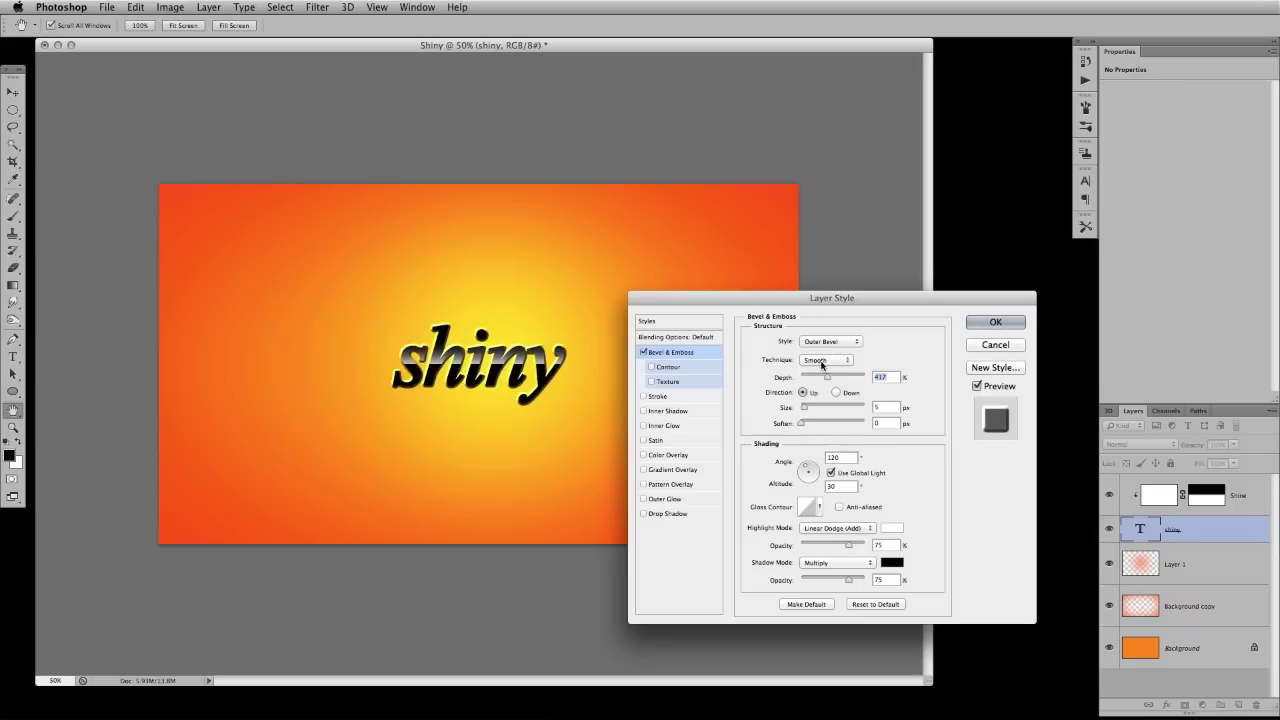
pyautogui.click(818, 362)
pyautogui.click(824, 369)
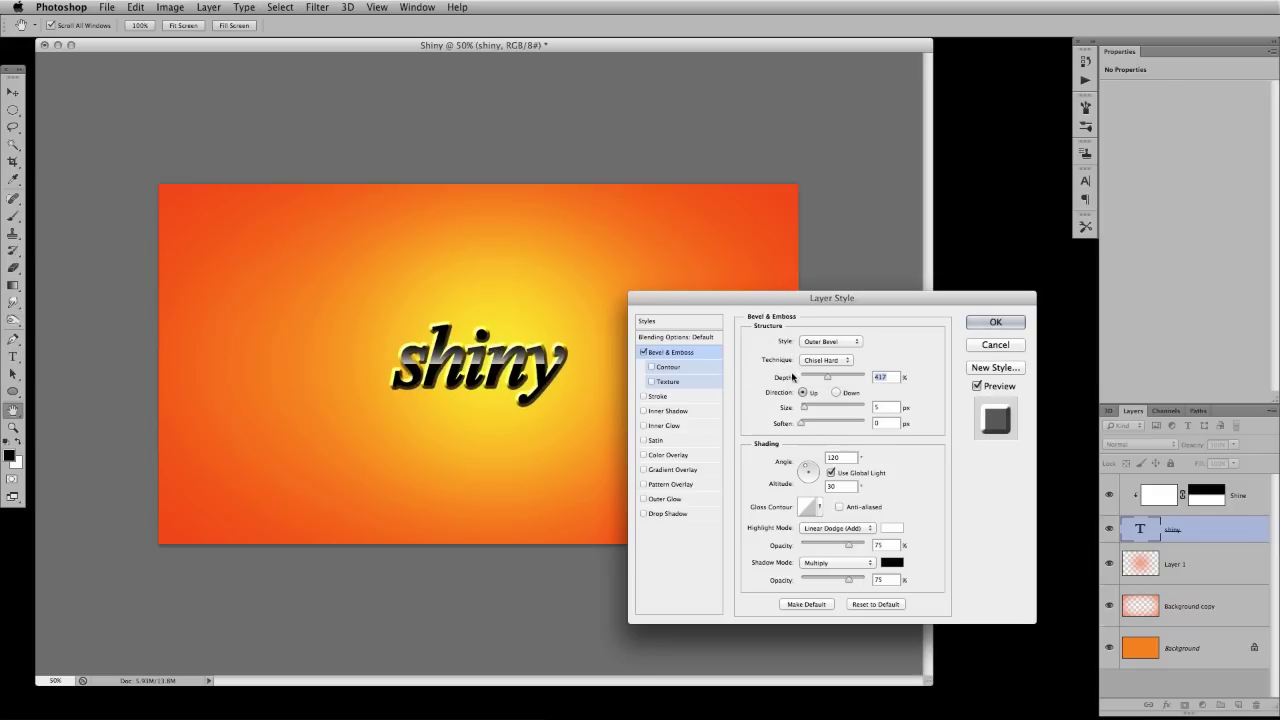
pyautogui.moveTo(828, 380); pyautogui.dragTo(811, 379)
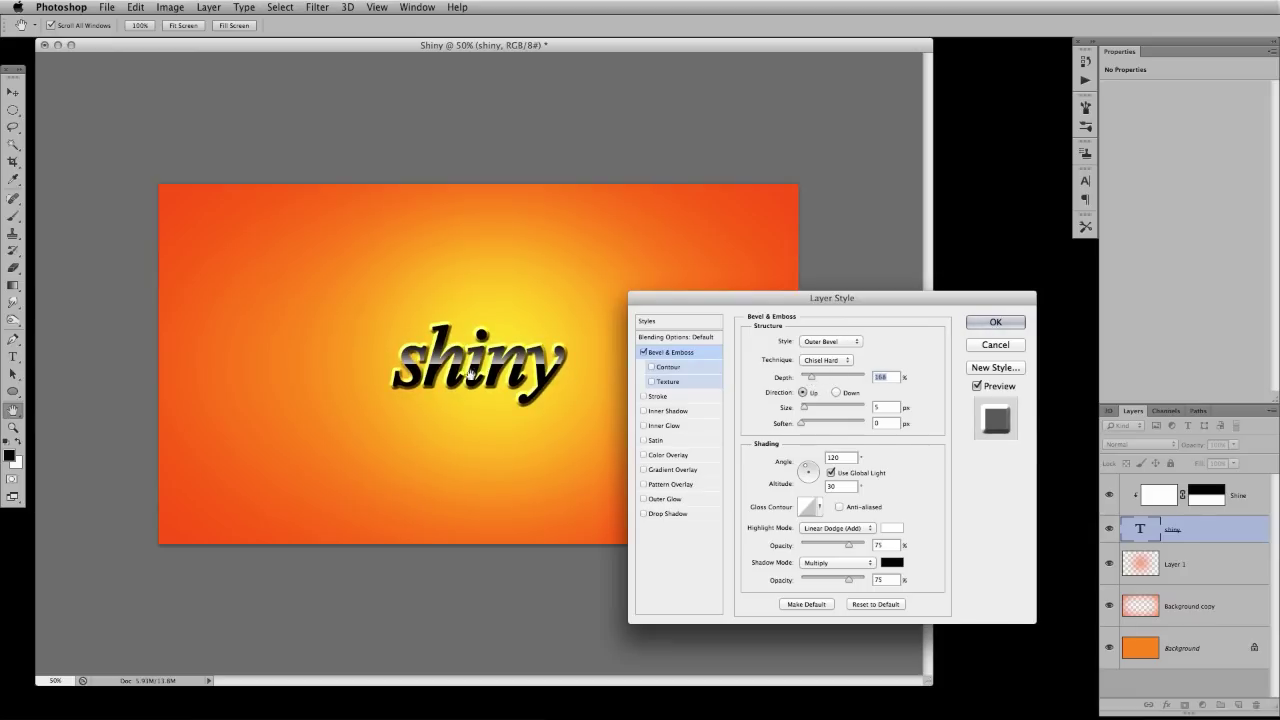
pyautogui.moveTo(811, 379); pyautogui.dragTo(884, 380)
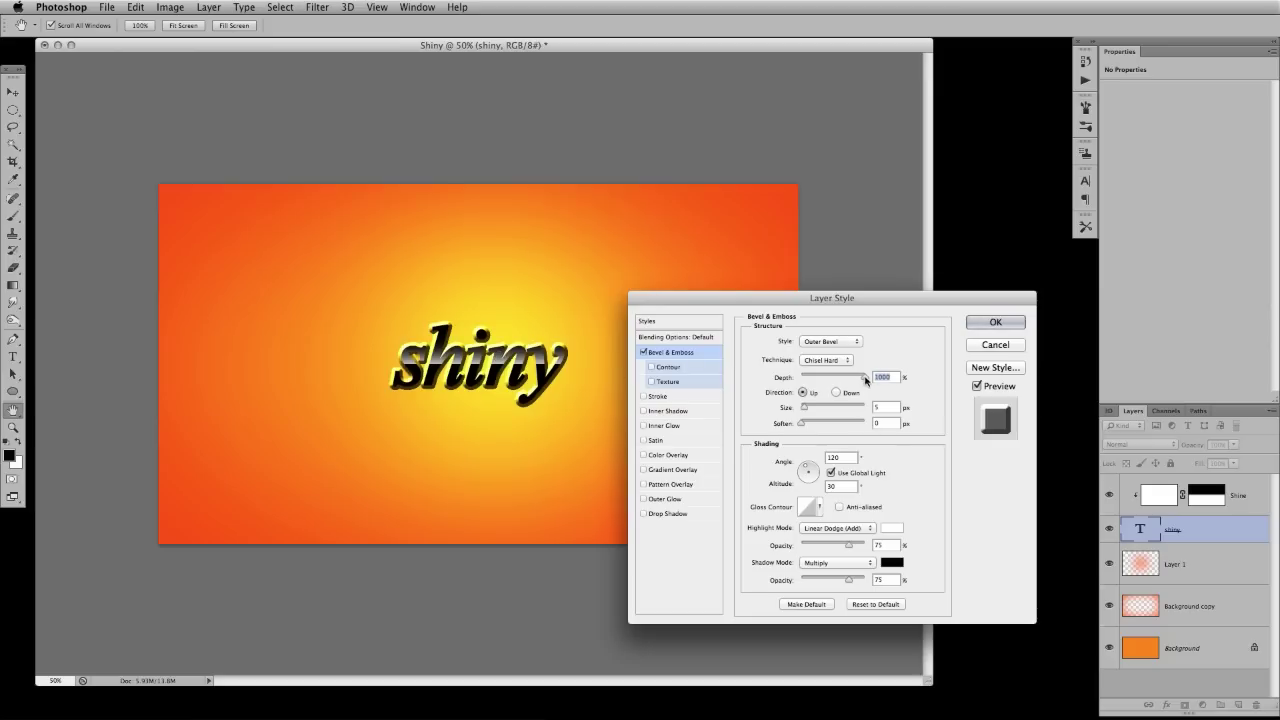
pyautogui.moveTo(865, 378); pyautogui.dragTo(816, 380)
pyautogui.write('200')
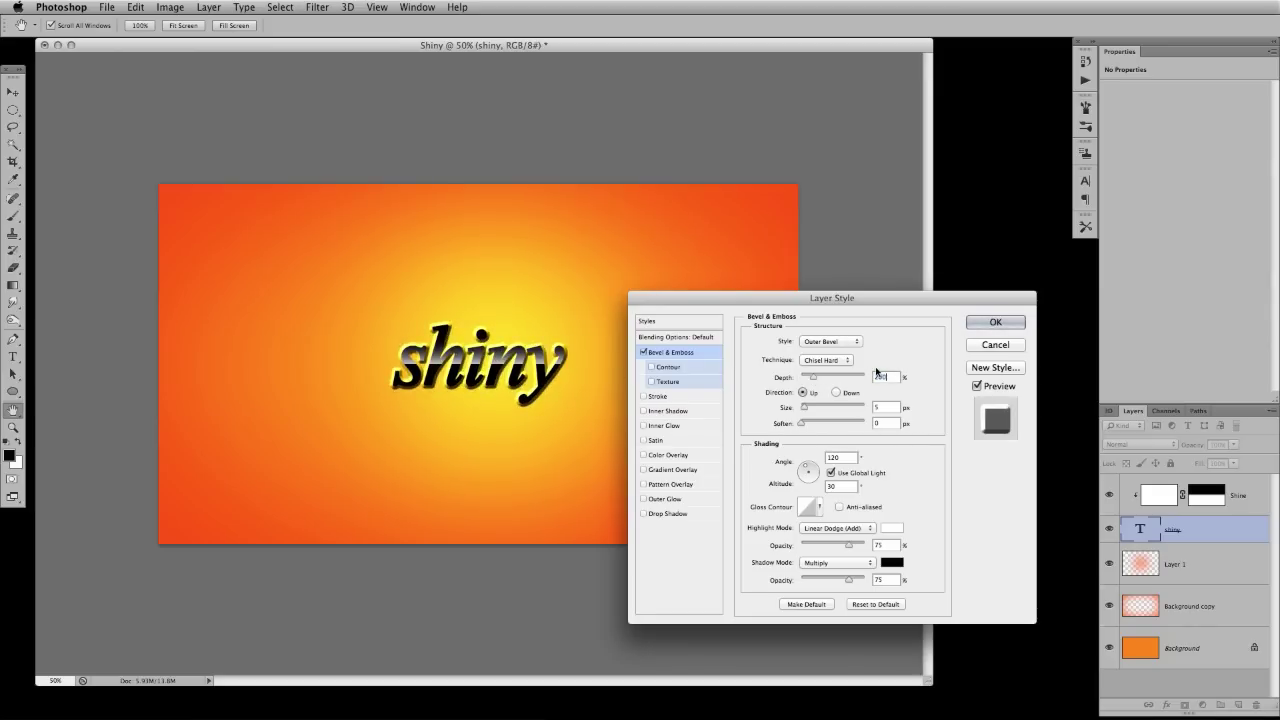
# Step: Reduce the bevel size to 3 px, soften its edges, and keep direction Up
pyautogui.moveTo(805, 409); pyautogui.dragTo(804, 410)
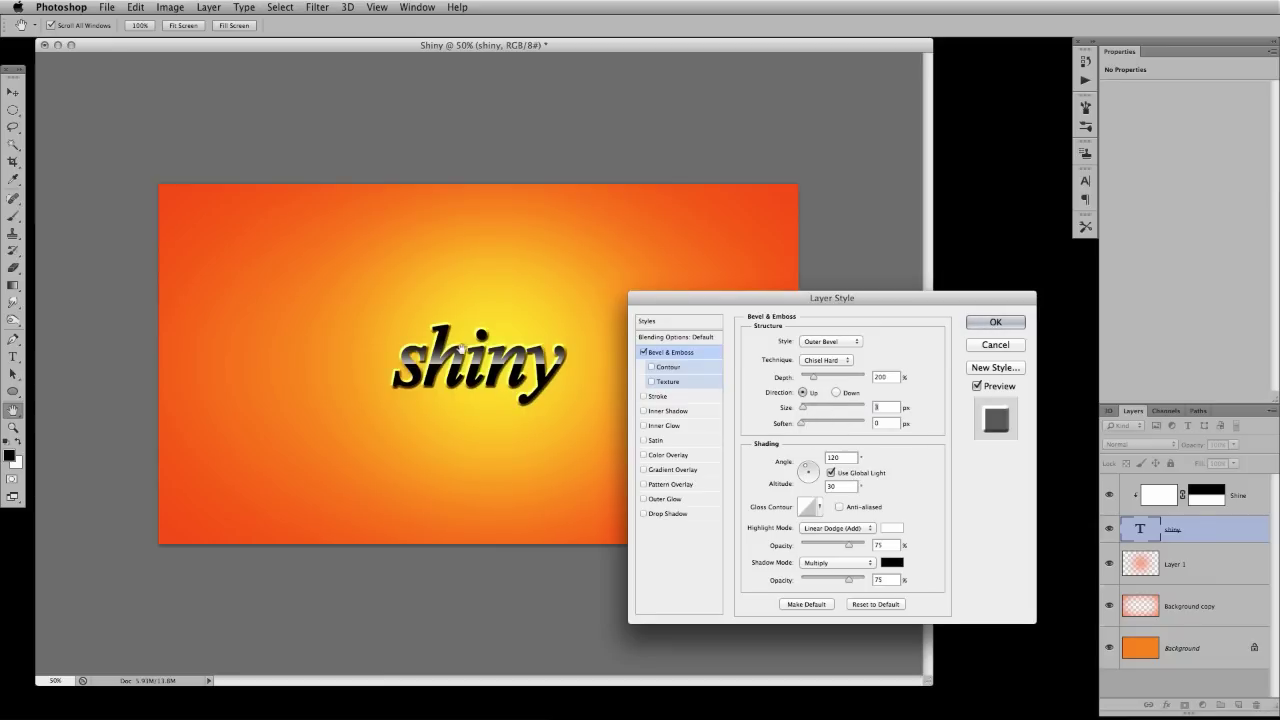
pyautogui.moveTo(798, 425)
pyautogui.mouseDown()
pyautogui.moveTo(835, 425)
pyautogui.moveTo(809, 425)
pyautogui.mouseUp()
pyautogui.click(836, 393)
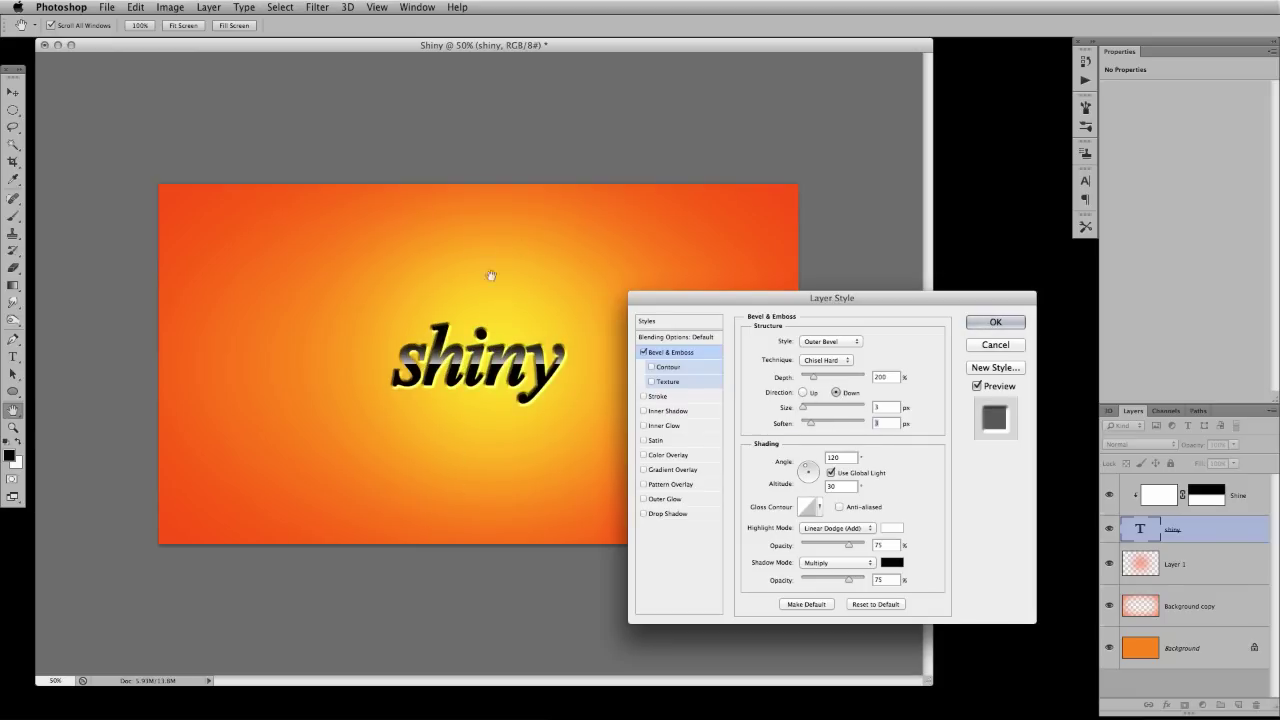
pyautogui.click(802, 392)
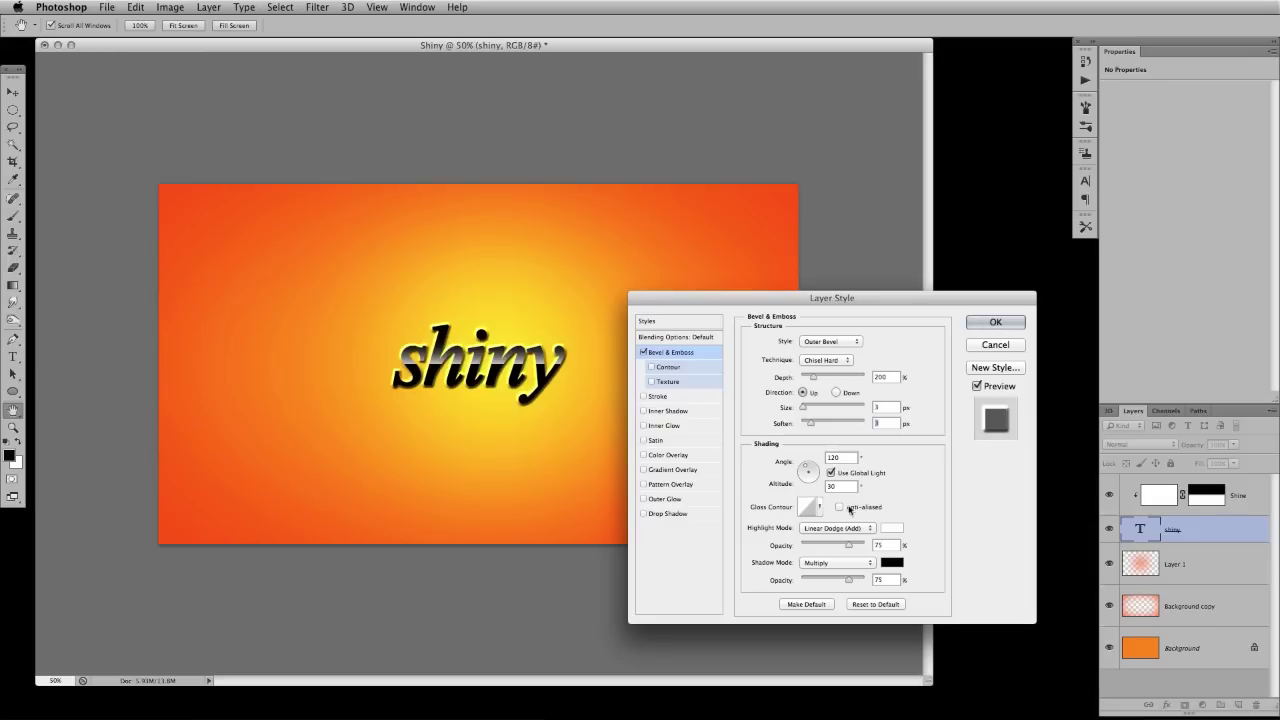
# Step: Try several gloss contour presets on the shiny text's bevel
pyautogui.click(818, 508)
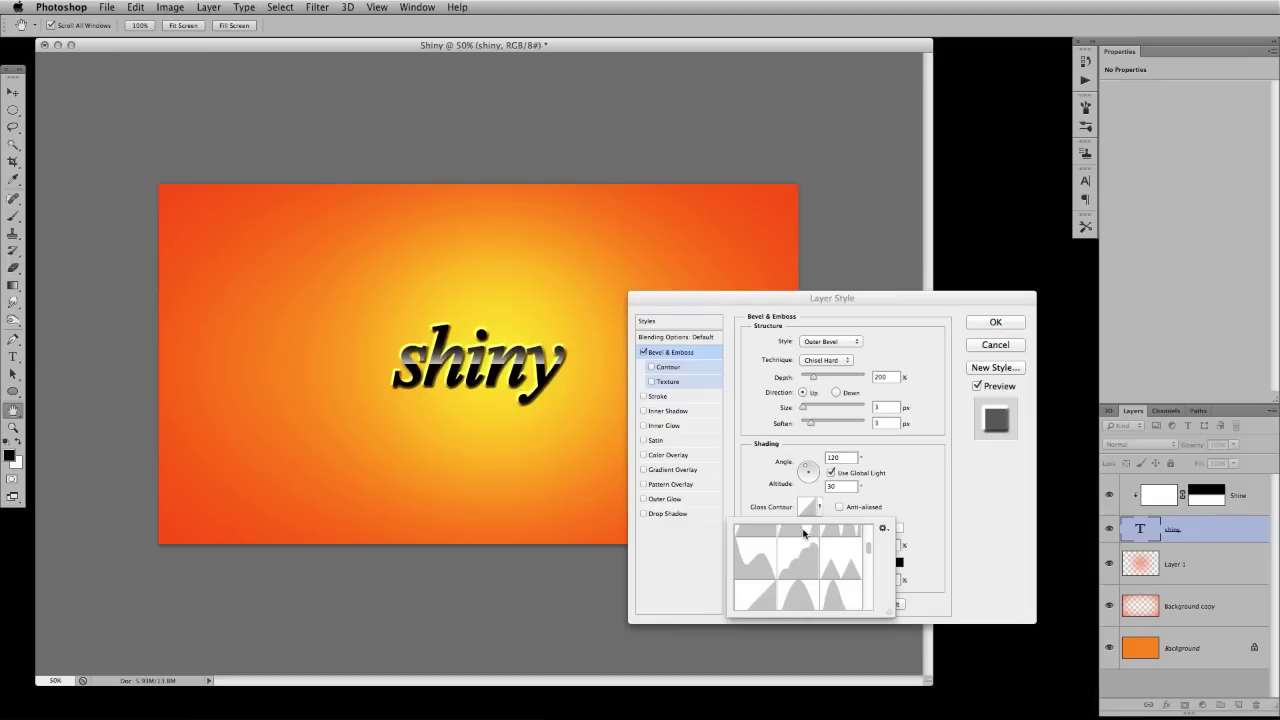
pyautogui.doubleClick(804, 534)
pyautogui.click(819, 508)
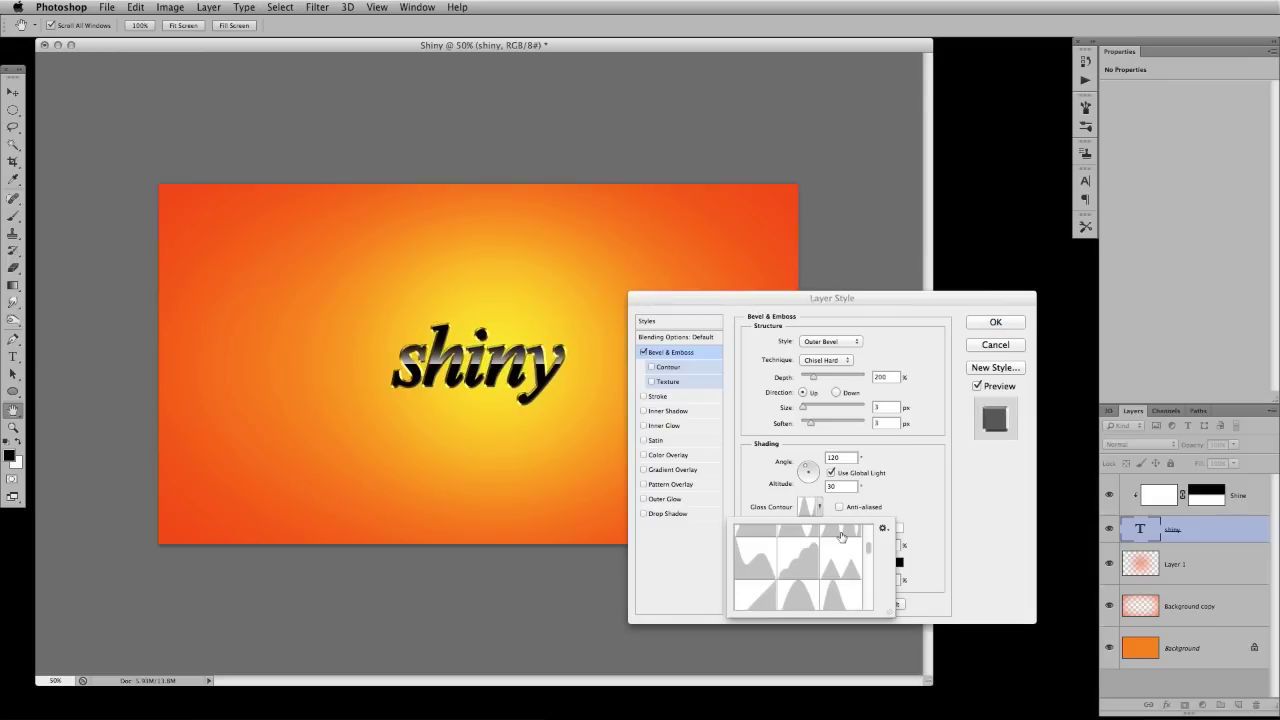
pyautogui.click(842, 537)
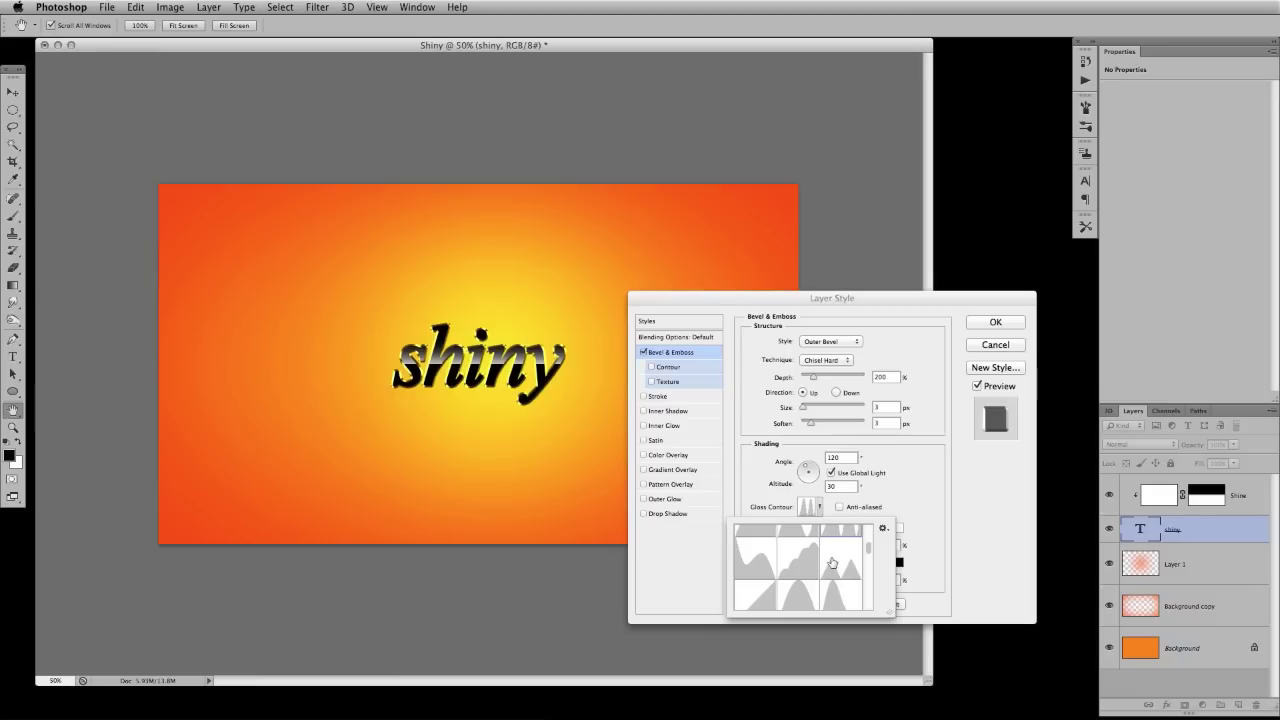
pyautogui.click(799, 562)
pyautogui.click(759, 566)
pyautogui.click(755, 604)
pyautogui.click(795, 600)
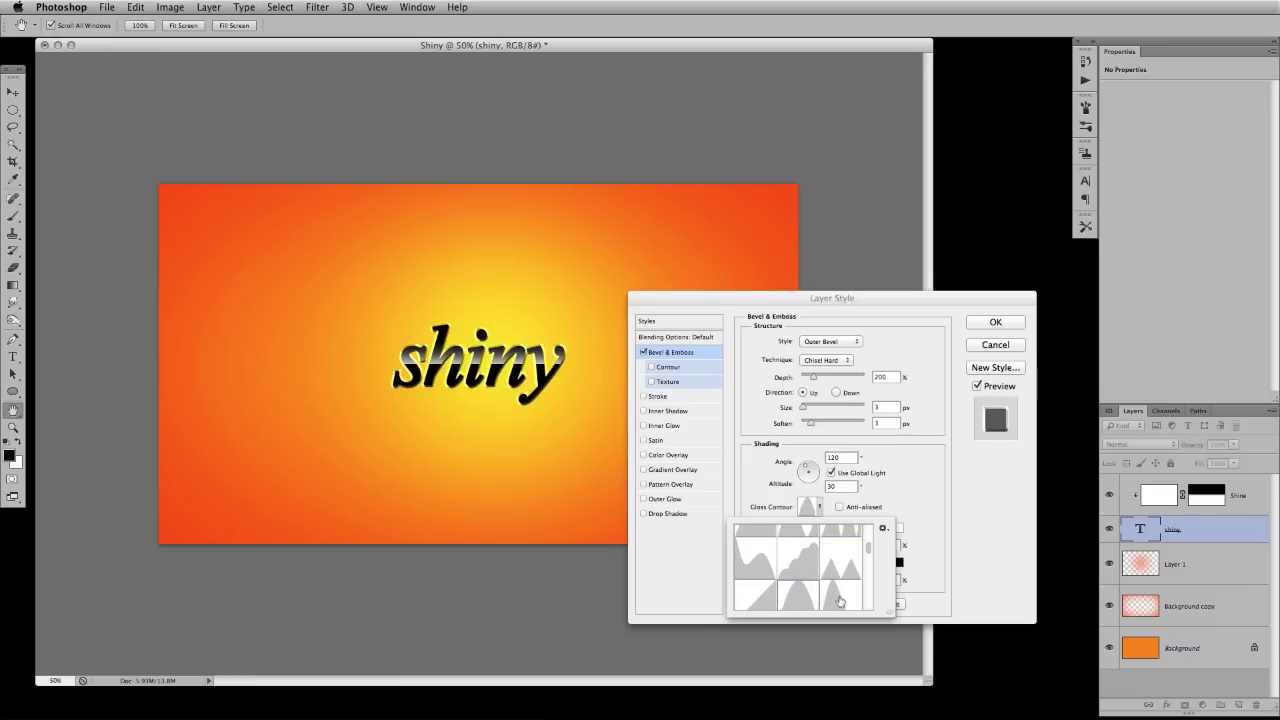
pyautogui.click(843, 598)
pyautogui.click(845, 535)
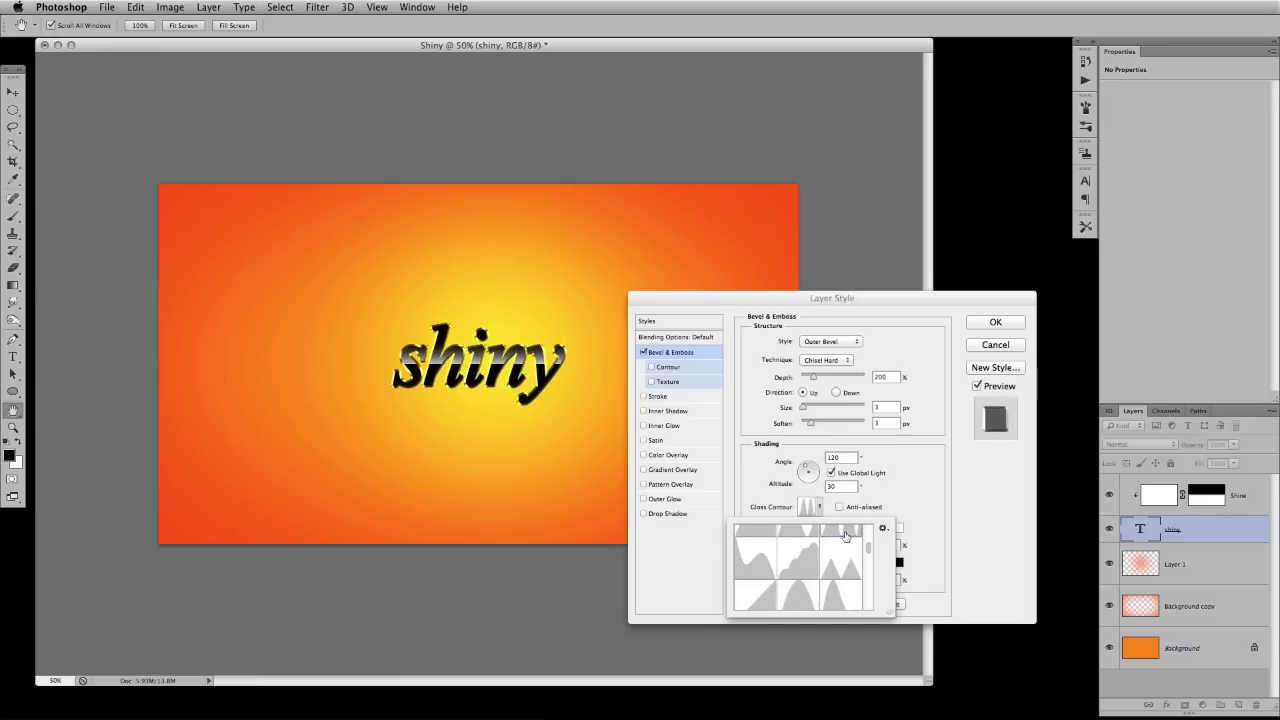
# Step: Edit the Ring - Double gloss contour into flat-topped peaks and turn on Anti-aliased
pyautogui.doubleClick(845, 535)
pyautogui.click(805, 507)
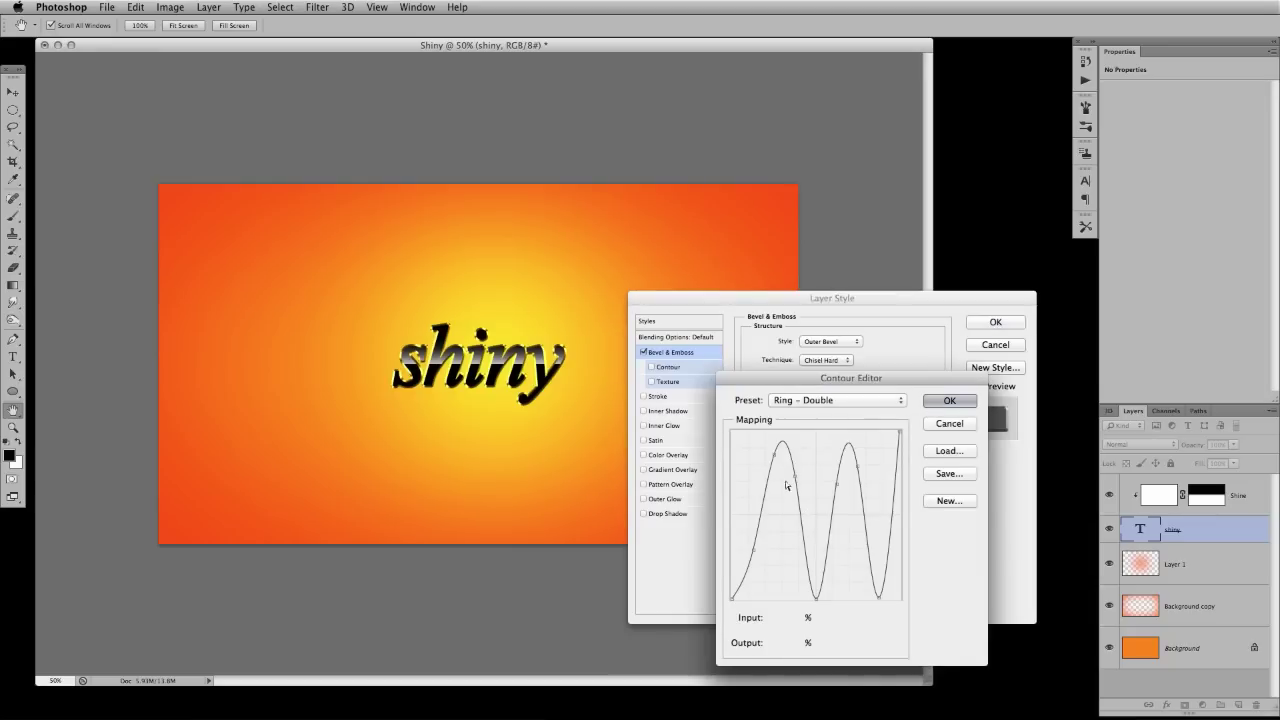
pyautogui.moveTo(828, 380); pyautogui.dragTo(425, 354)
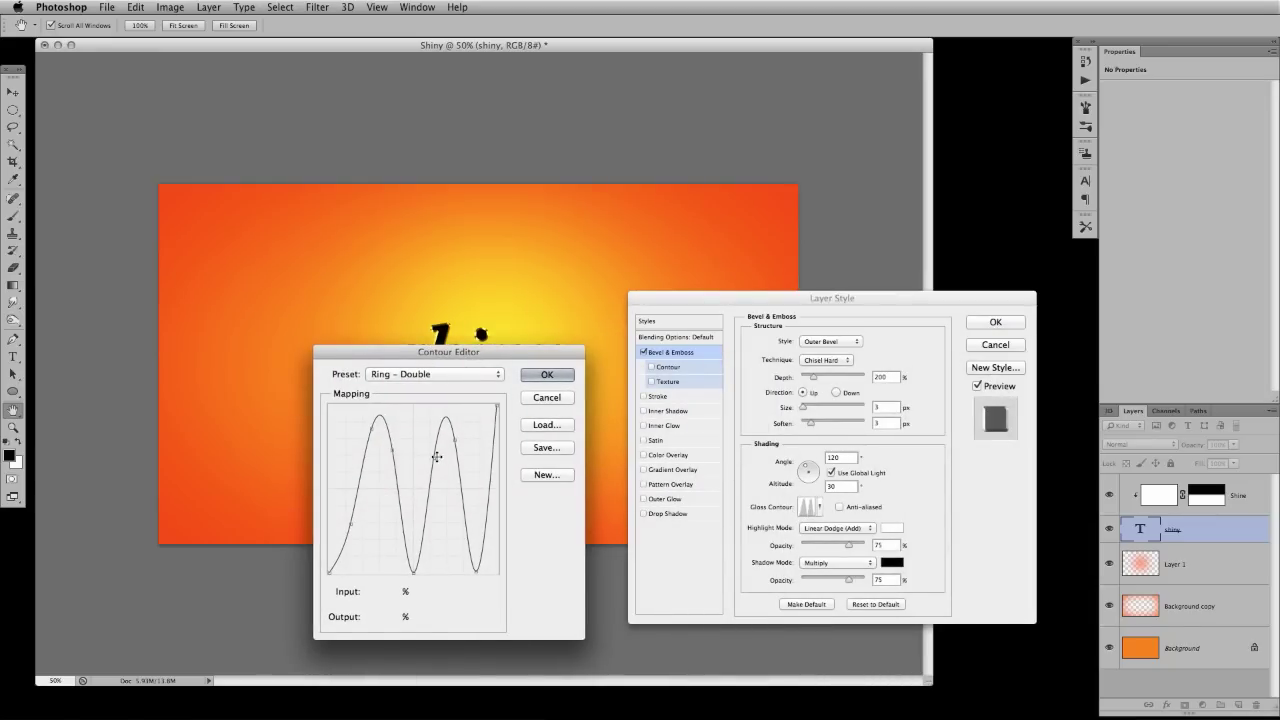
pyautogui.moveTo(436, 457); pyautogui.dragTo(418, 400)
pyautogui.moveTo(432, 356); pyautogui.dragTo(273, 395)
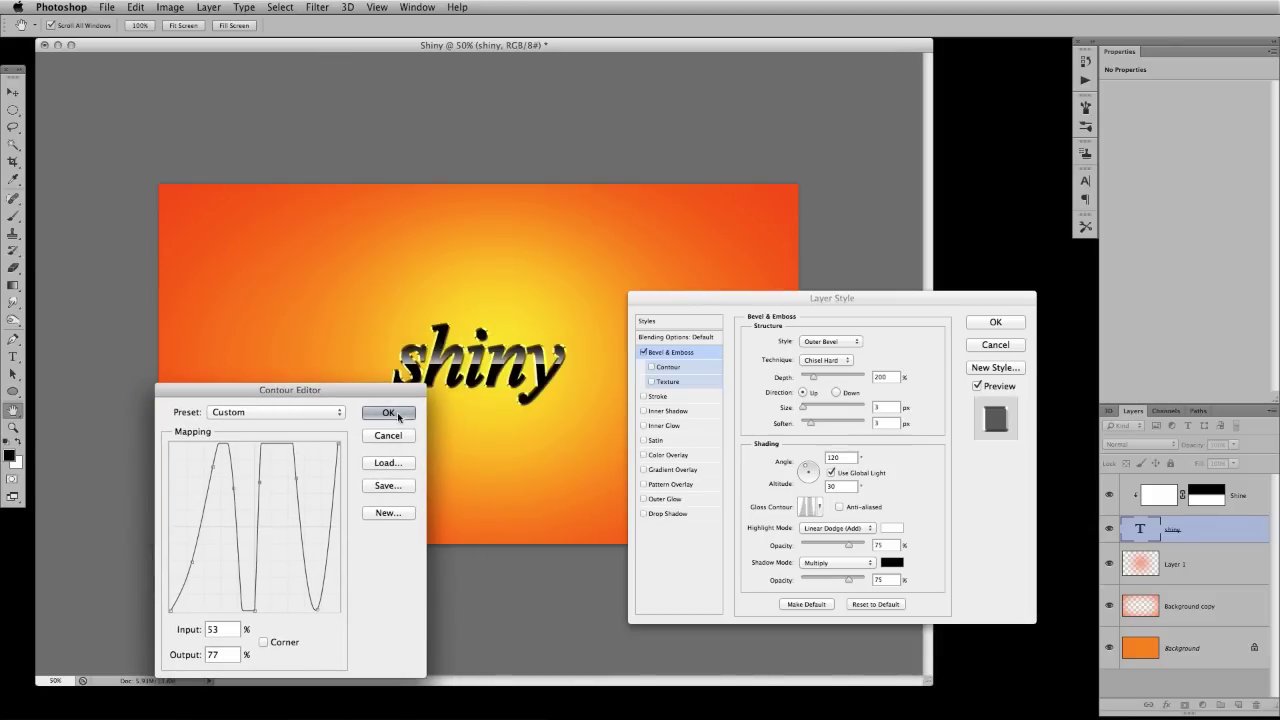
pyautogui.click(388, 413)
pyautogui.click(839, 507)
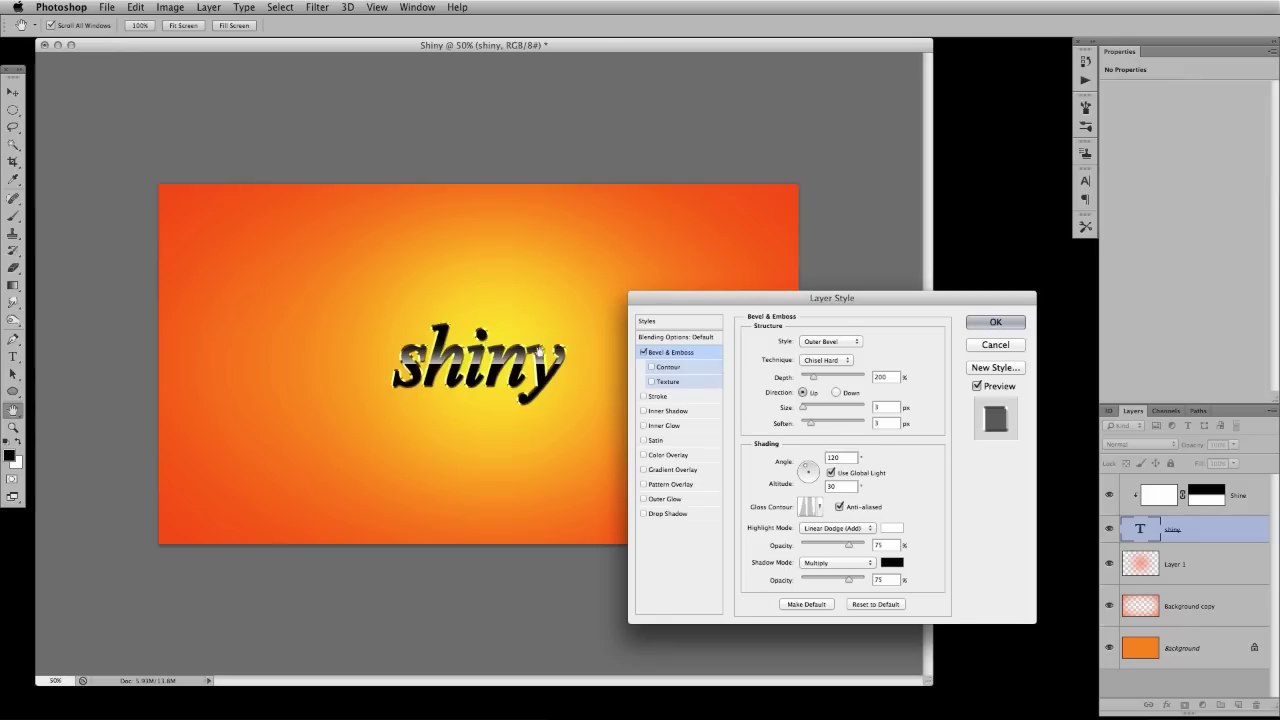
# Step: Switch the bevel to a different gloss contour preset
pyautogui.click(819, 507)
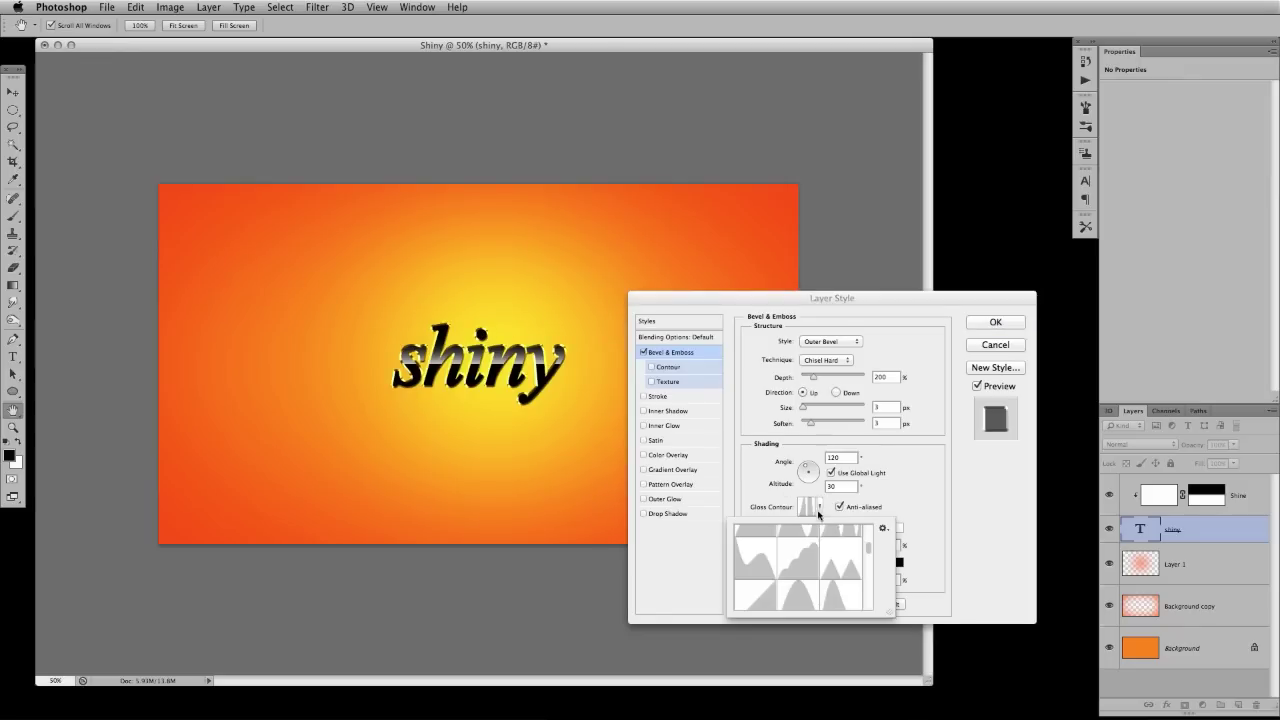
pyautogui.scroll(-3, 868, 548)
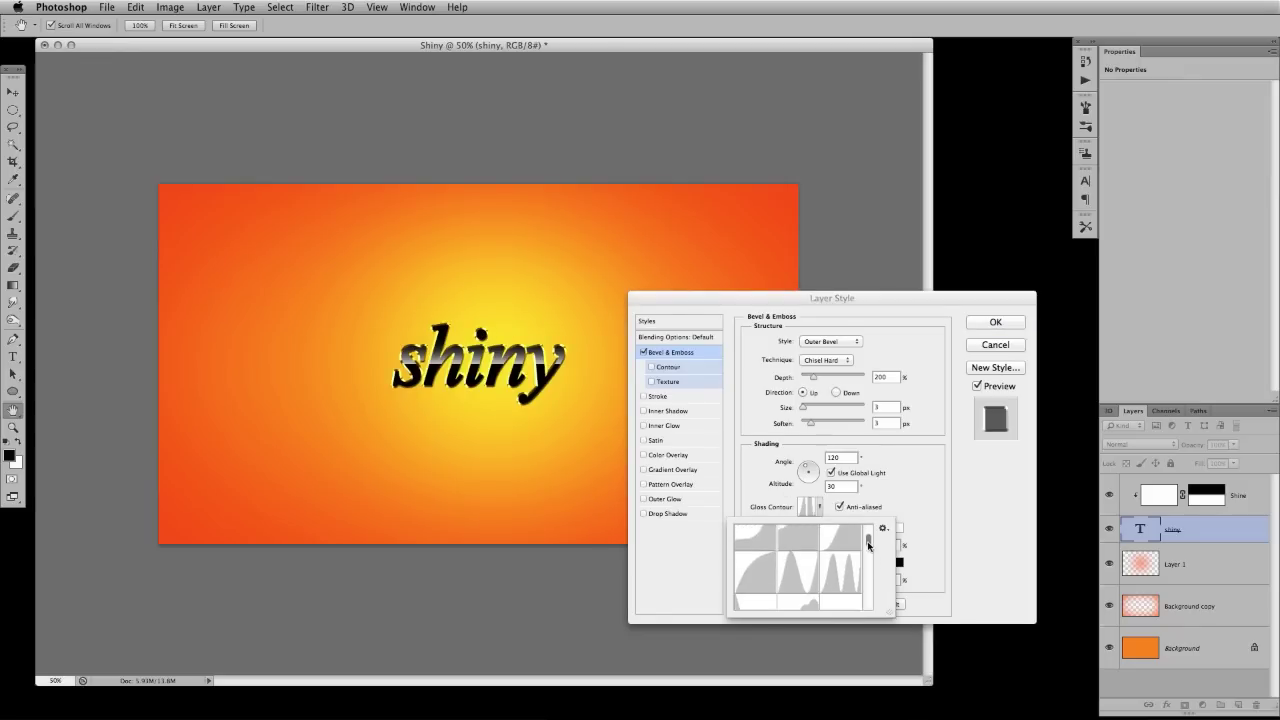
pyautogui.click(792, 570)
pyautogui.click(850, 571)
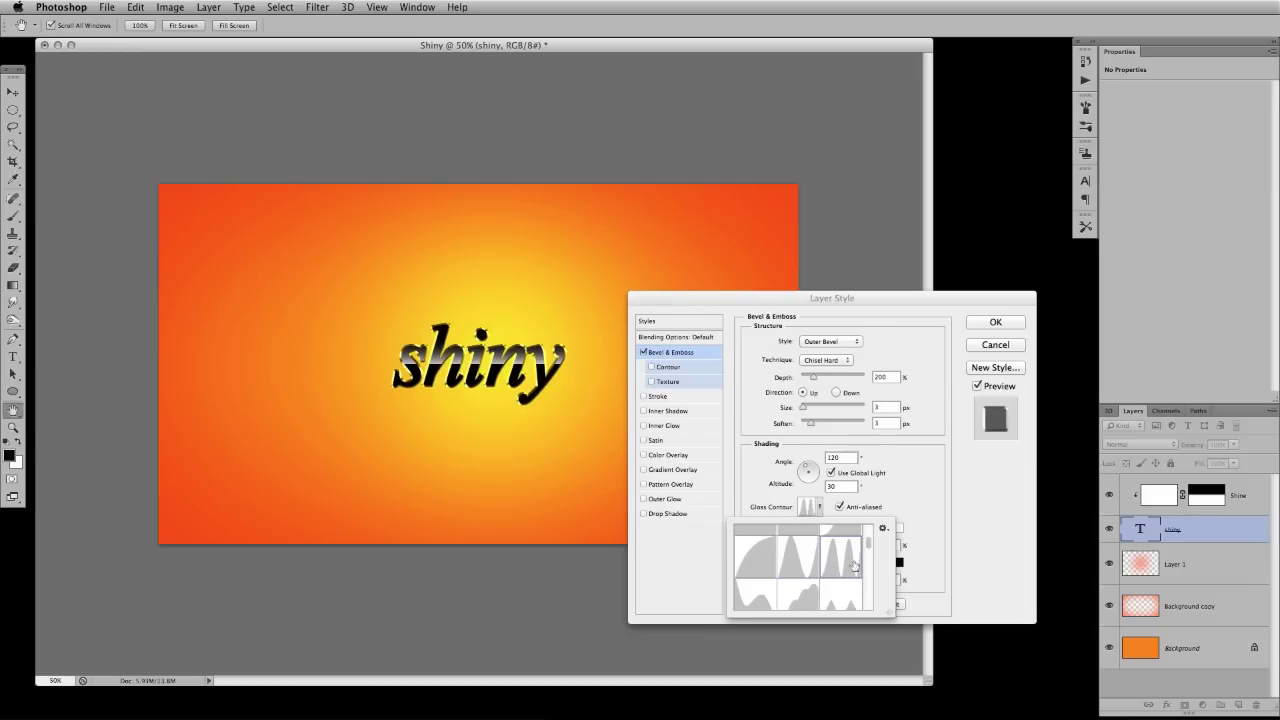
pyautogui.doubleClick(833, 545)
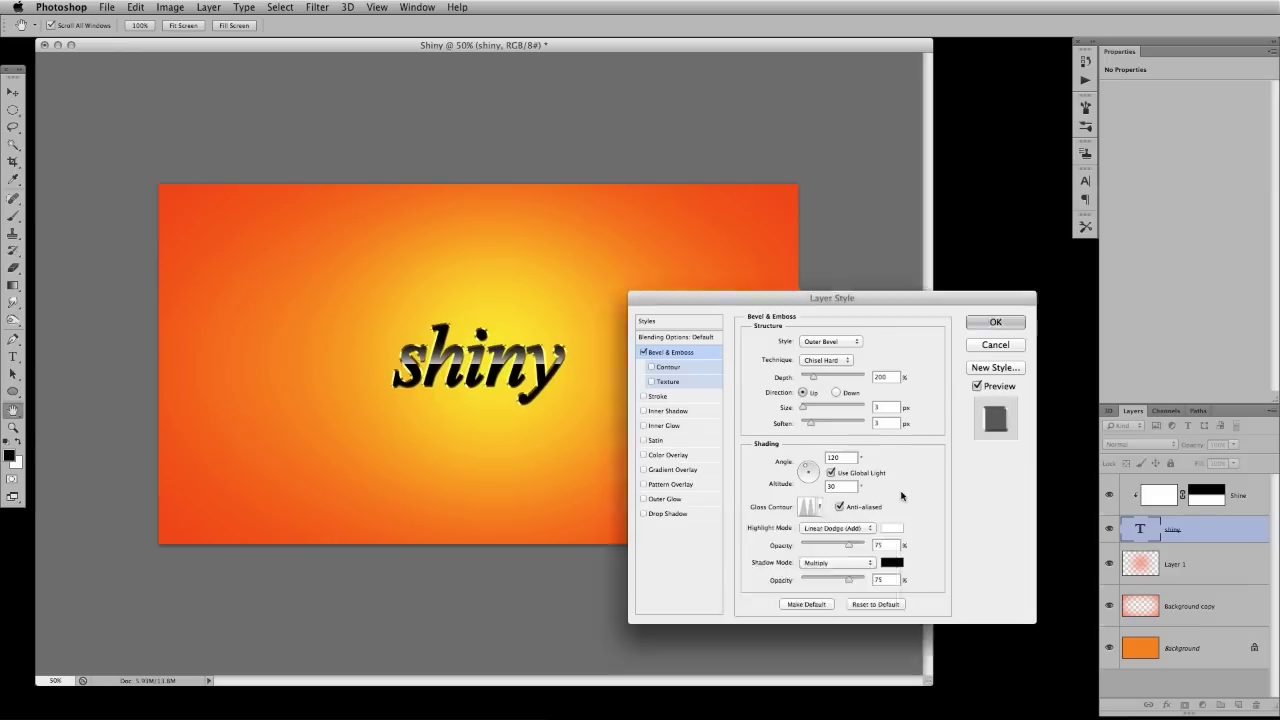
# Step: Set the bevel lighting to 61° angle and 21° altitude, and size to 2 px
pyautogui.moveTo(808, 470)
pyautogui.mouseDown()
pyautogui.moveTo(805, 482)
pyautogui.moveTo(812, 468)
pyautogui.mouseUp()
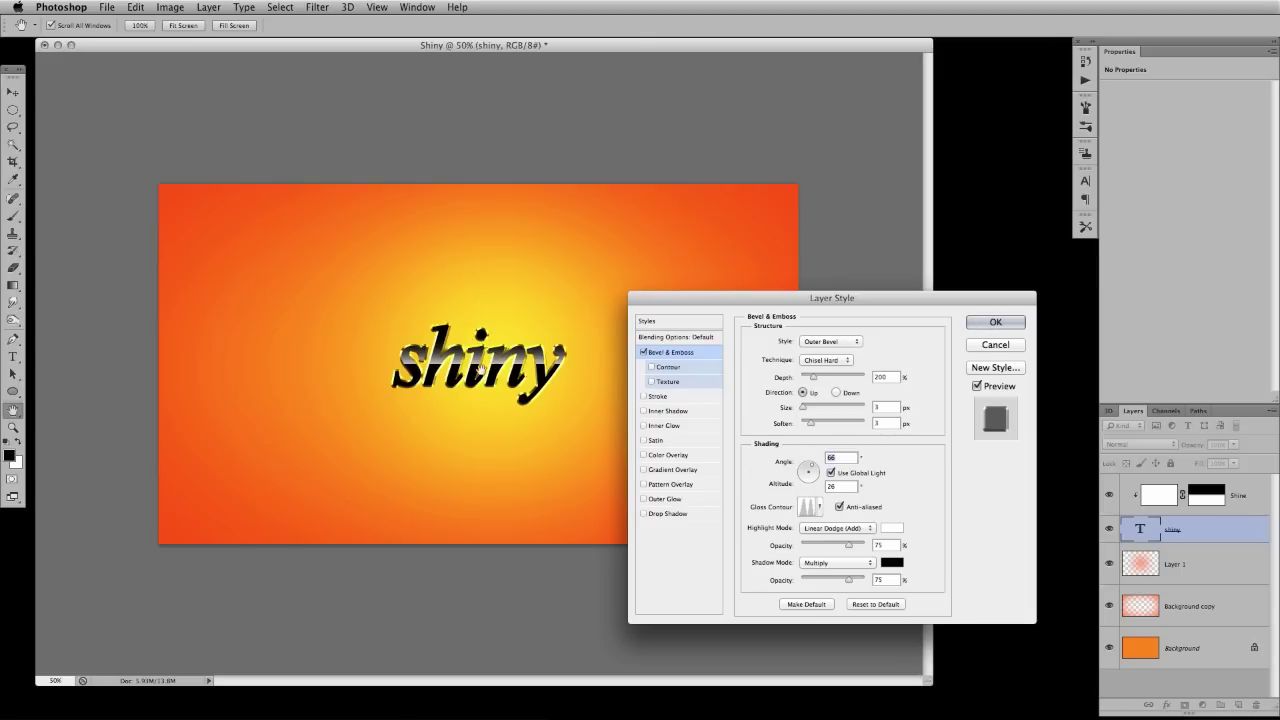
pyautogui.moveTo(810, 470); pyautogui.dragTo(814, 468)
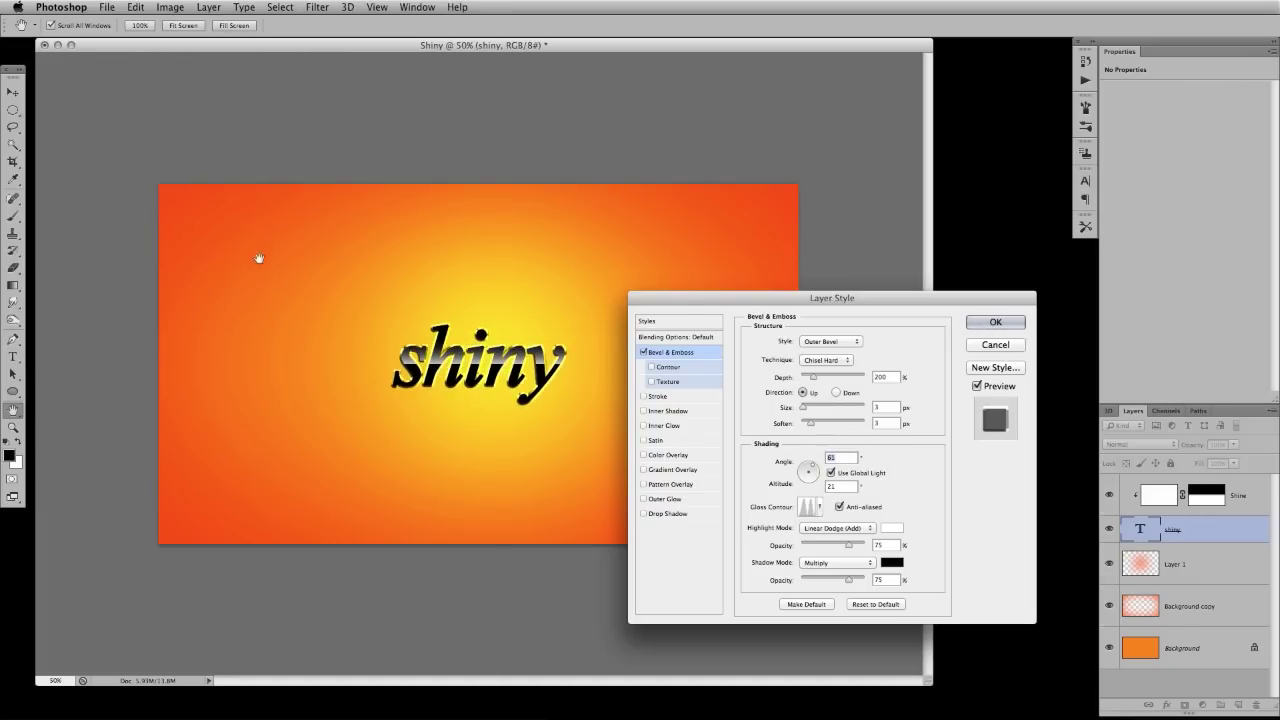
pyautogui.moveTo(806, 413); pyautogui.dragTo(801, 410)
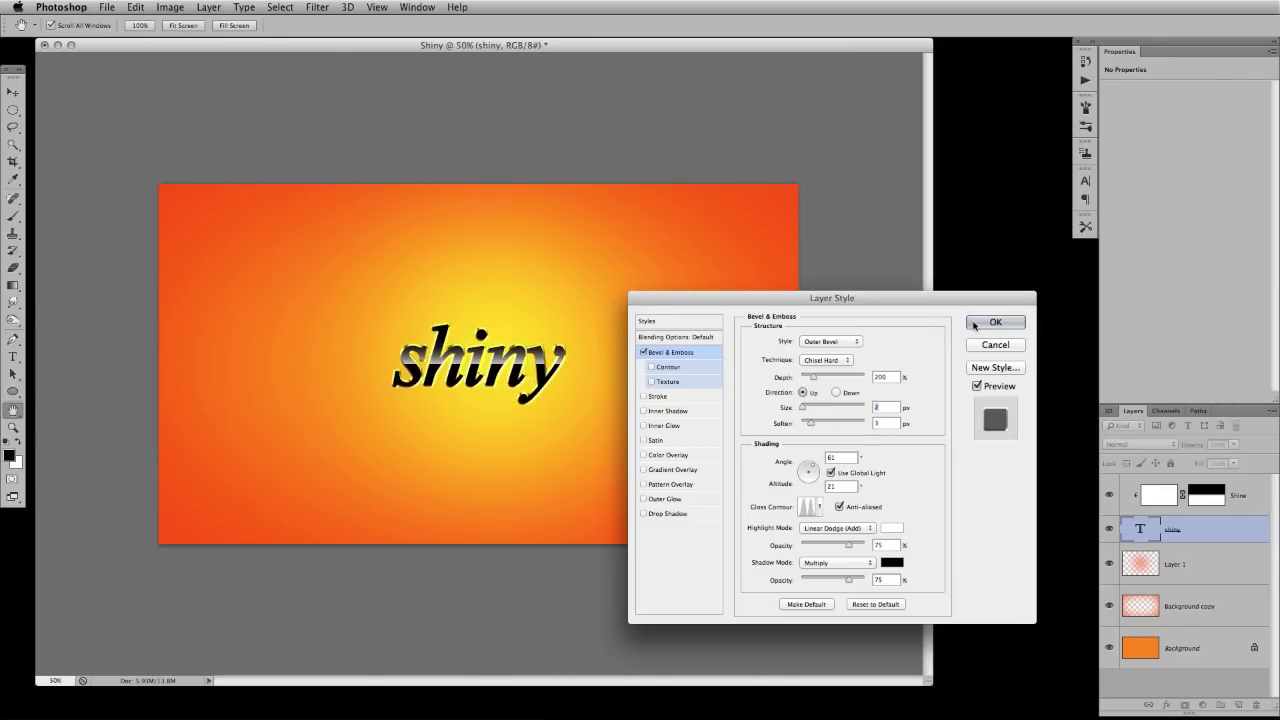
# Step: Apply the bevel style, then retype the text from 'shiny' to 'glossy!' and commit it
pyautogui.click(993, 322)
pyautogui.press('g')
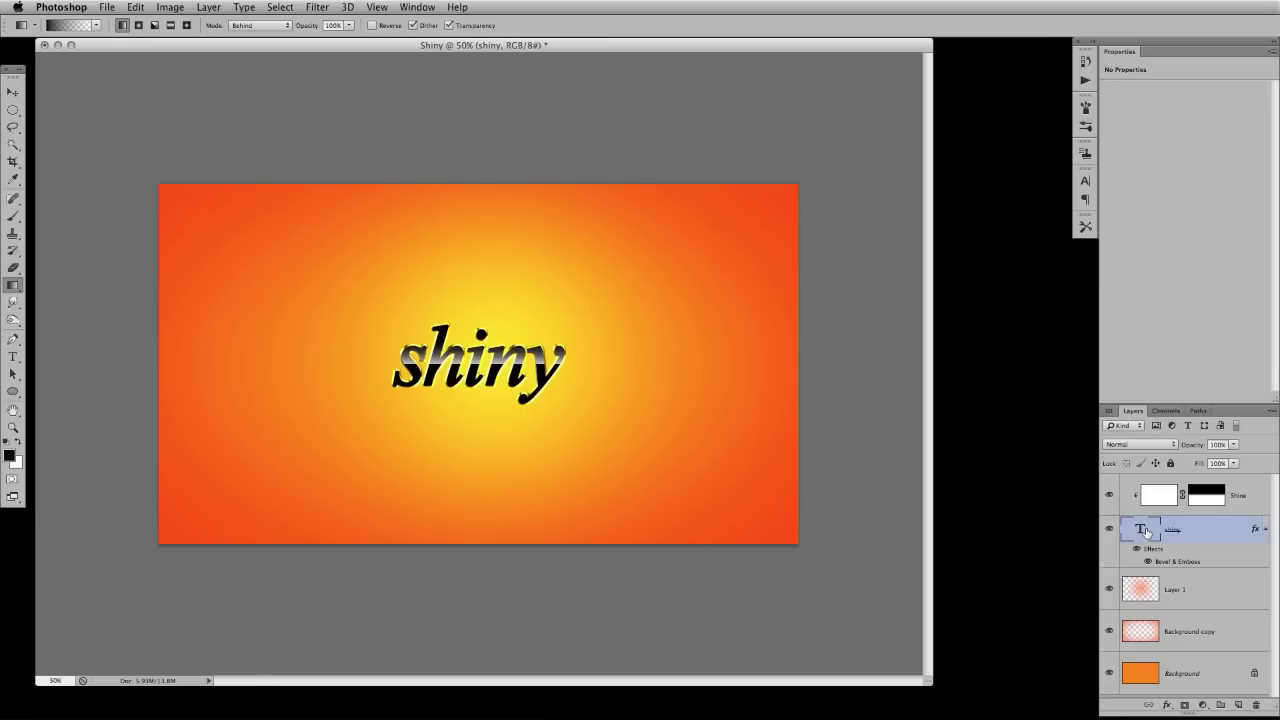
pyautogui.doubleClick(1142, 530)
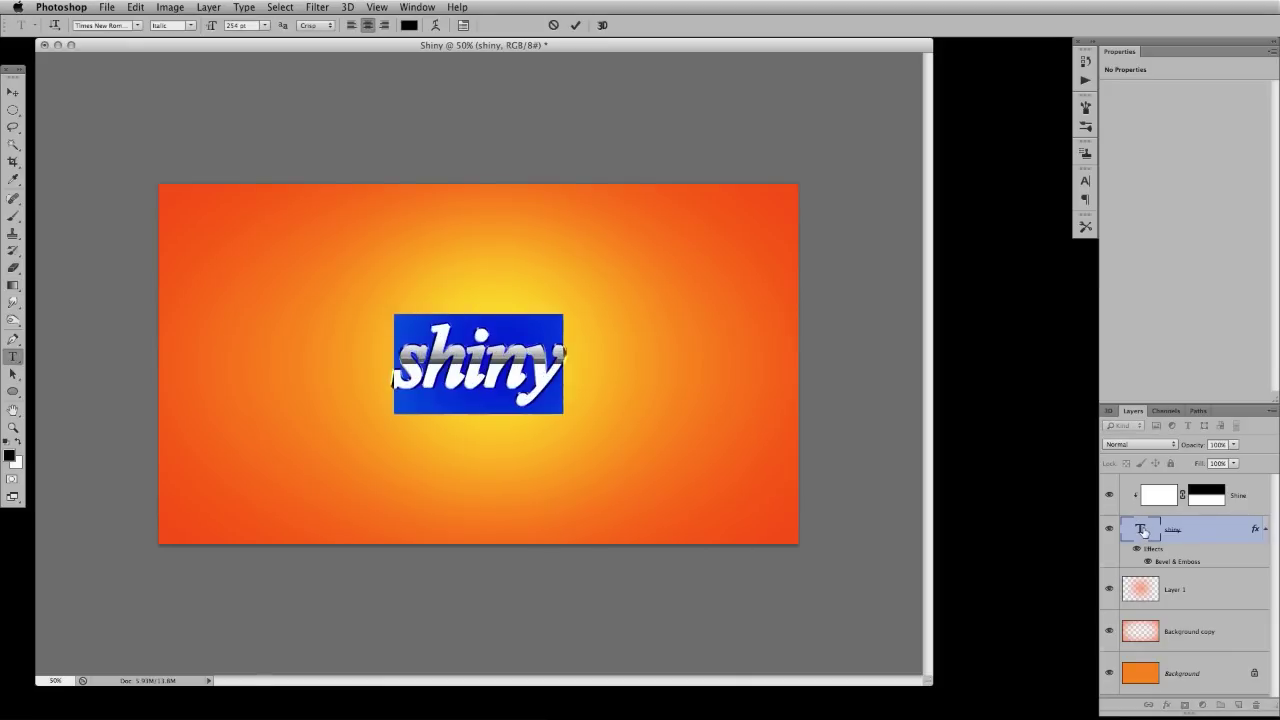
pyautogui.write('gl')
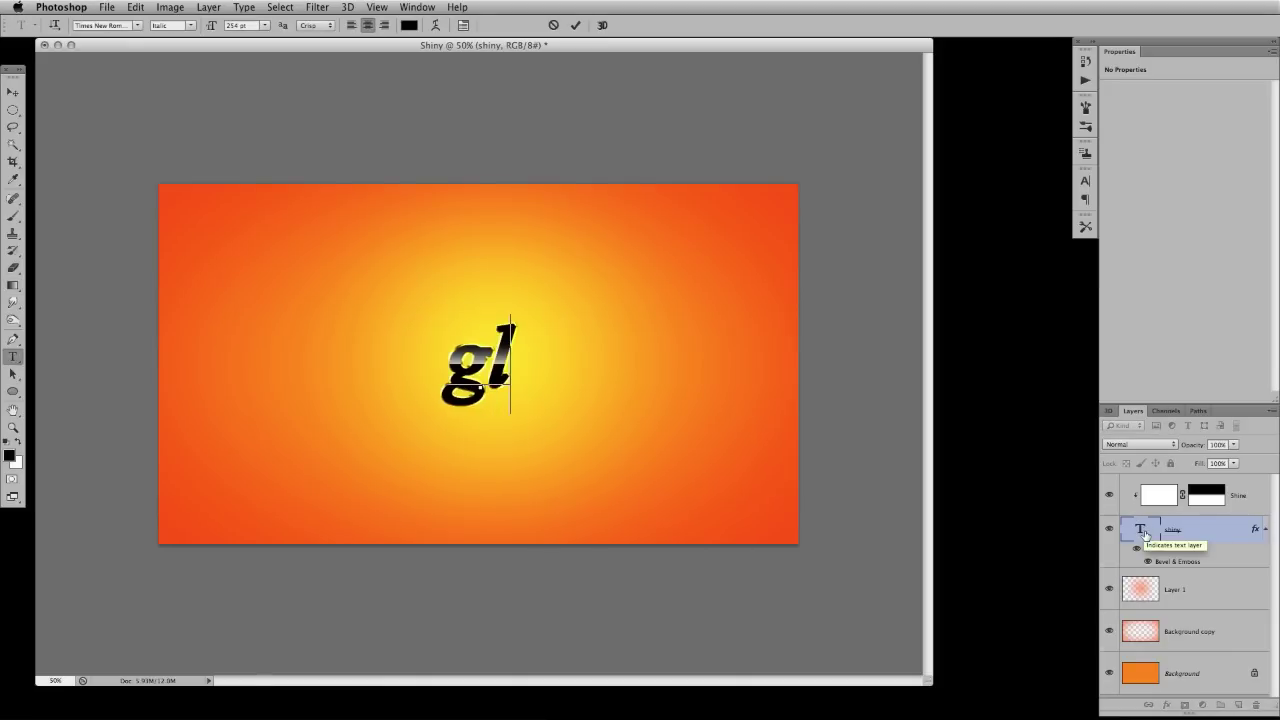
pyautogui.write('ossy!')
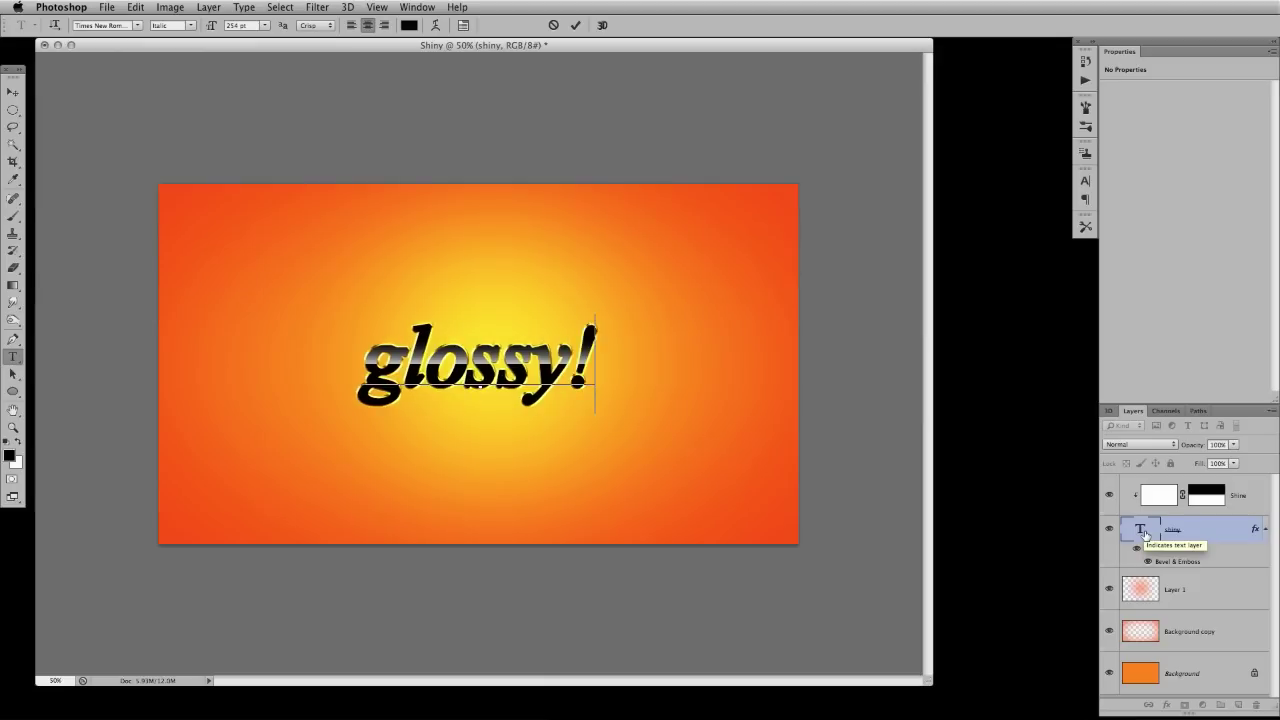
pyautogui.click(1256, 502)
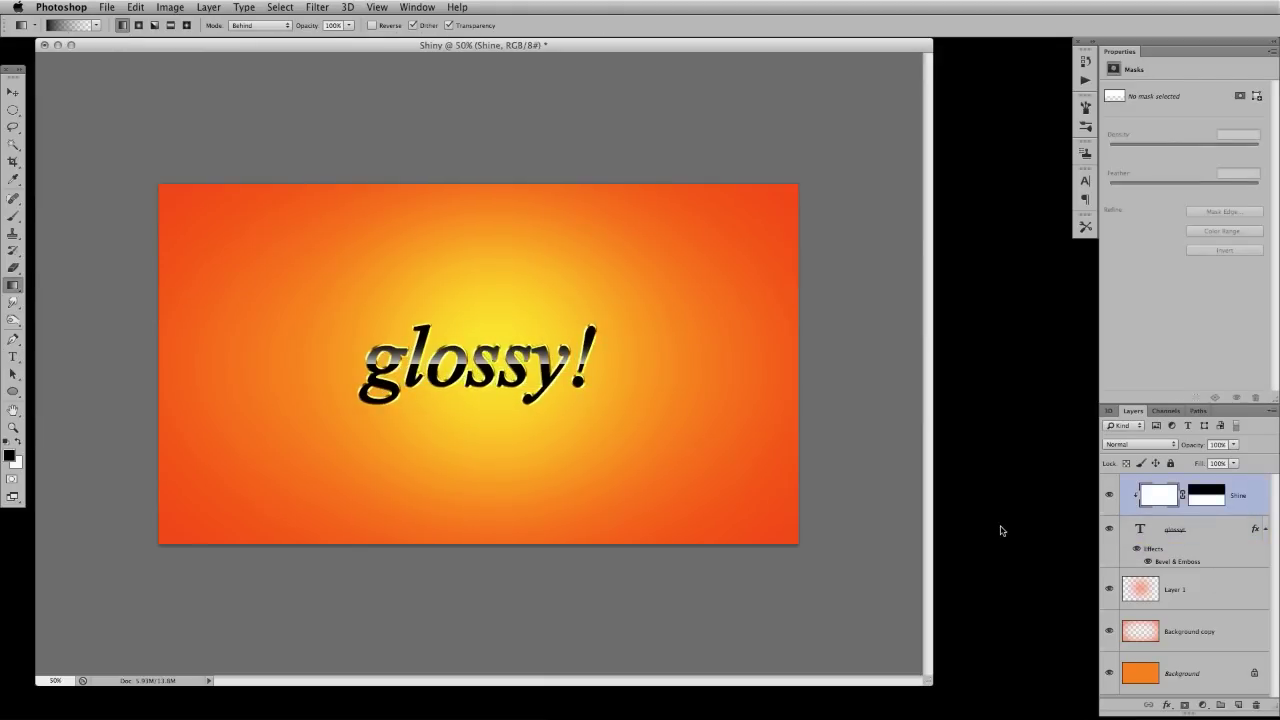